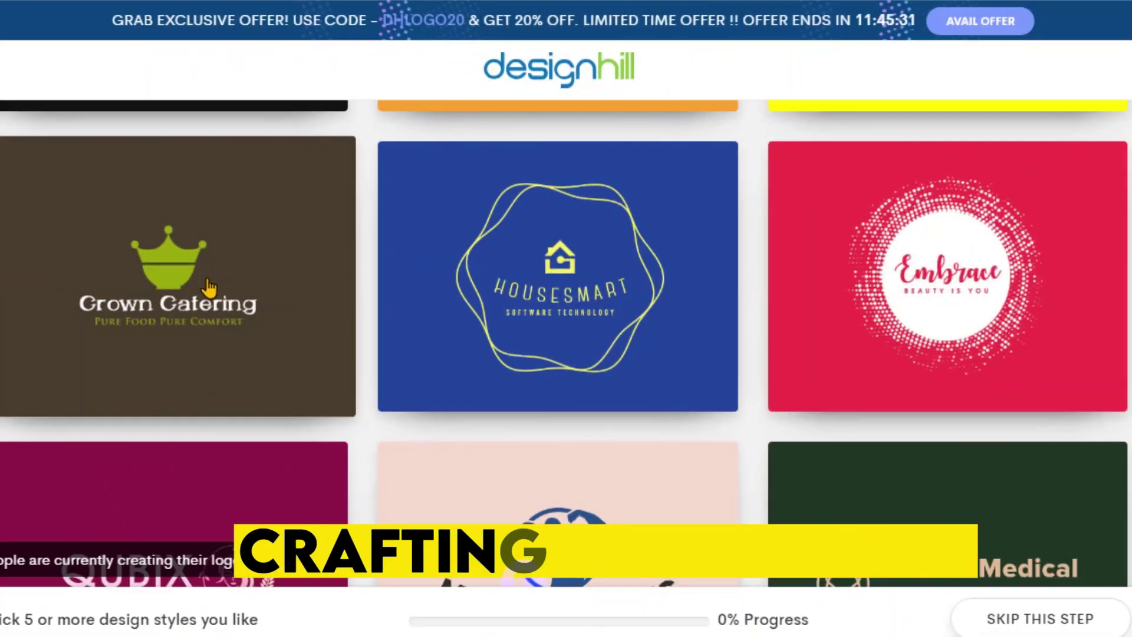
Mark two logo styles as liked, including Borderless
scroll(551, 377, down, 10)
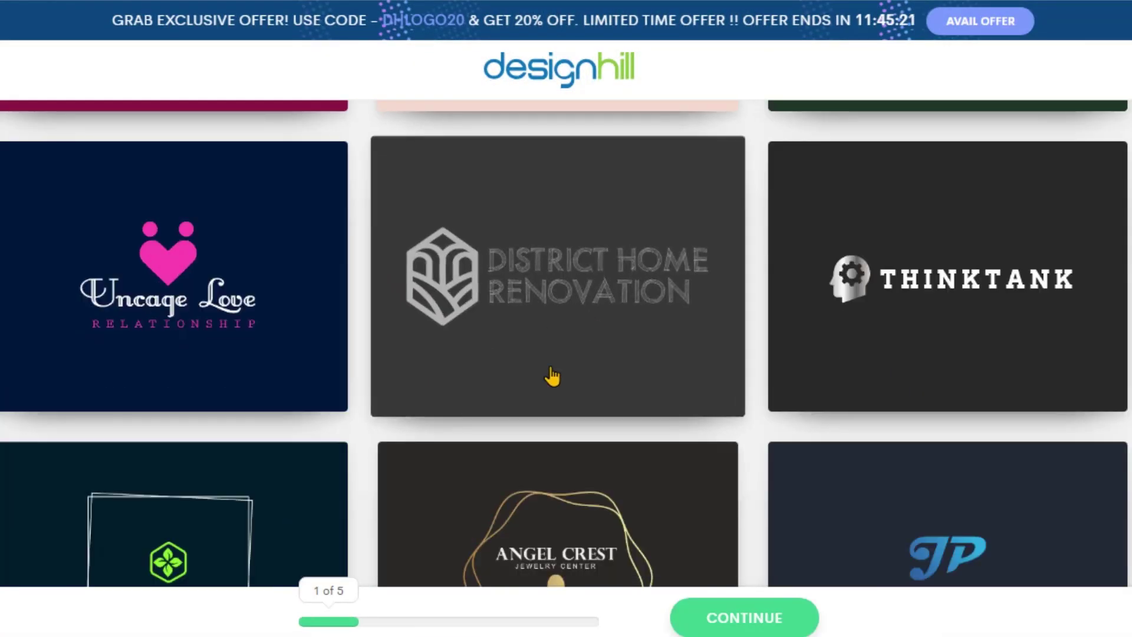
click(885, 296)
scroll(708, 324, down, 5)
click(637, 297)
scroll(637, 297, down, 15)
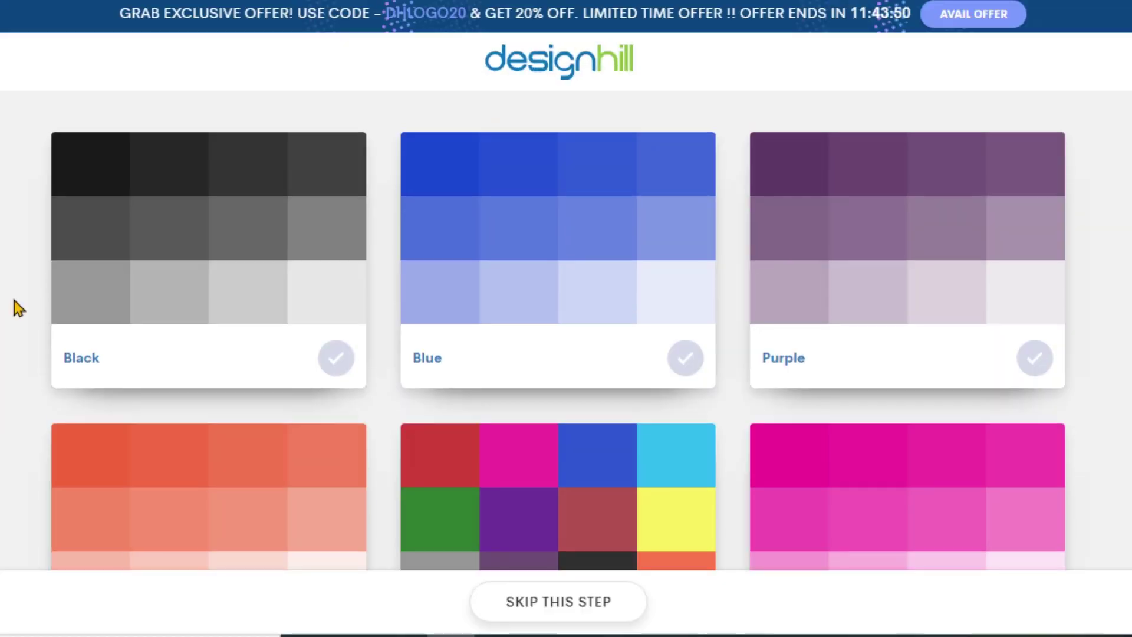
Choose the Blue and Orange colour palettes
click(561, 227)
scroll(189, 329, down, 3)
click(189, 329)
scroll(25, 346, down, 4)
scroll(25, 346, up, 4)
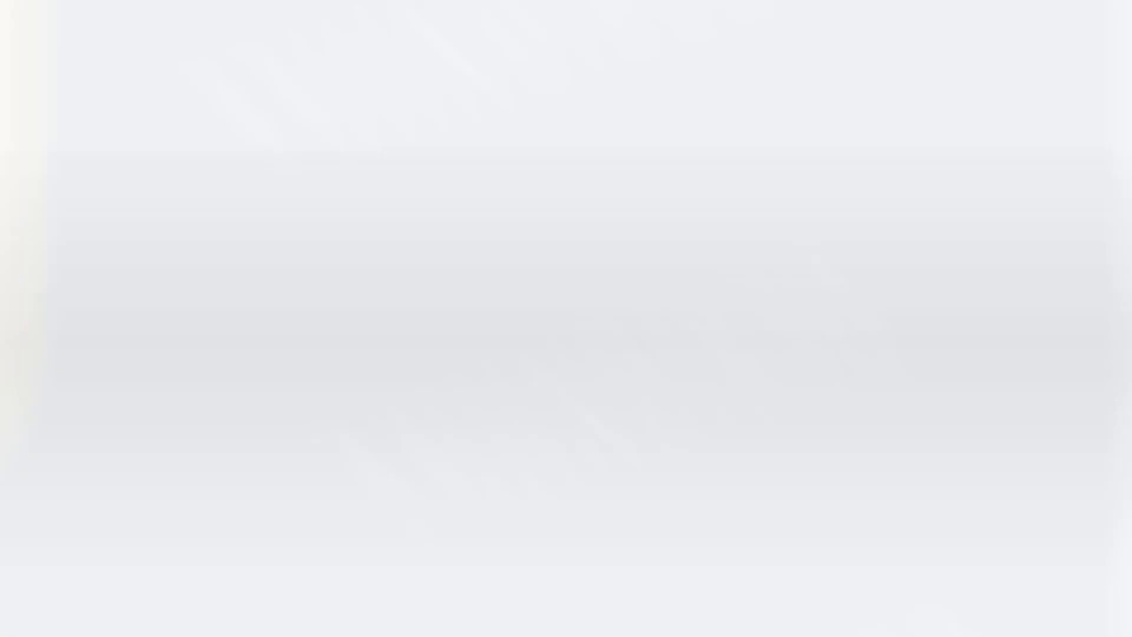
Make the logo's company name red using the colour choices
scroll(213, 449, down, 10)
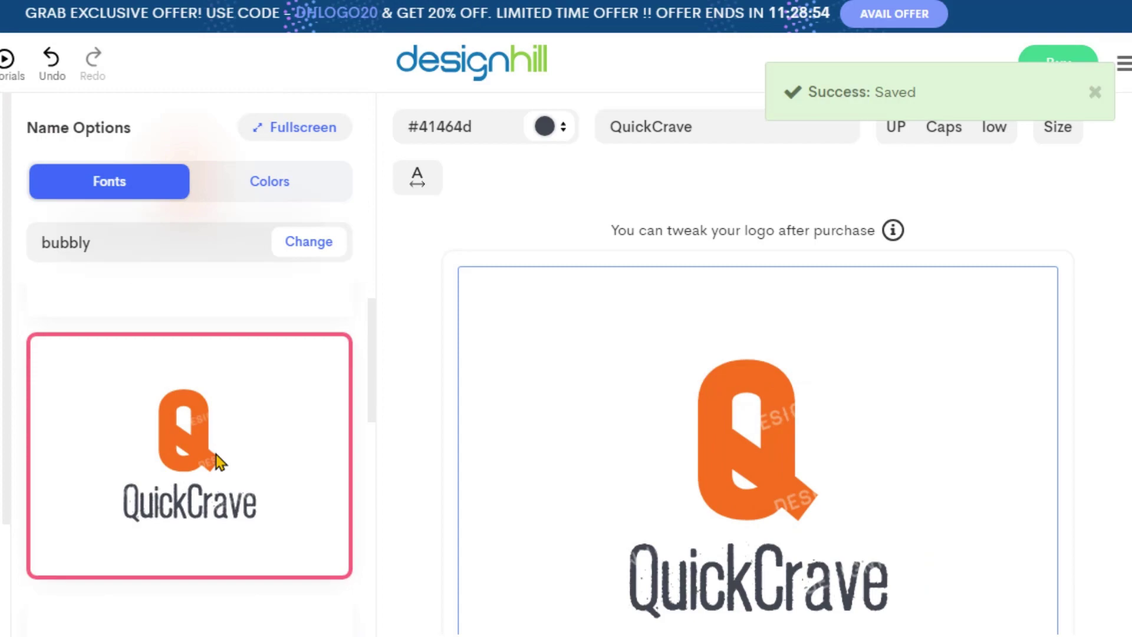
click(270, 181)
click(161, 237)
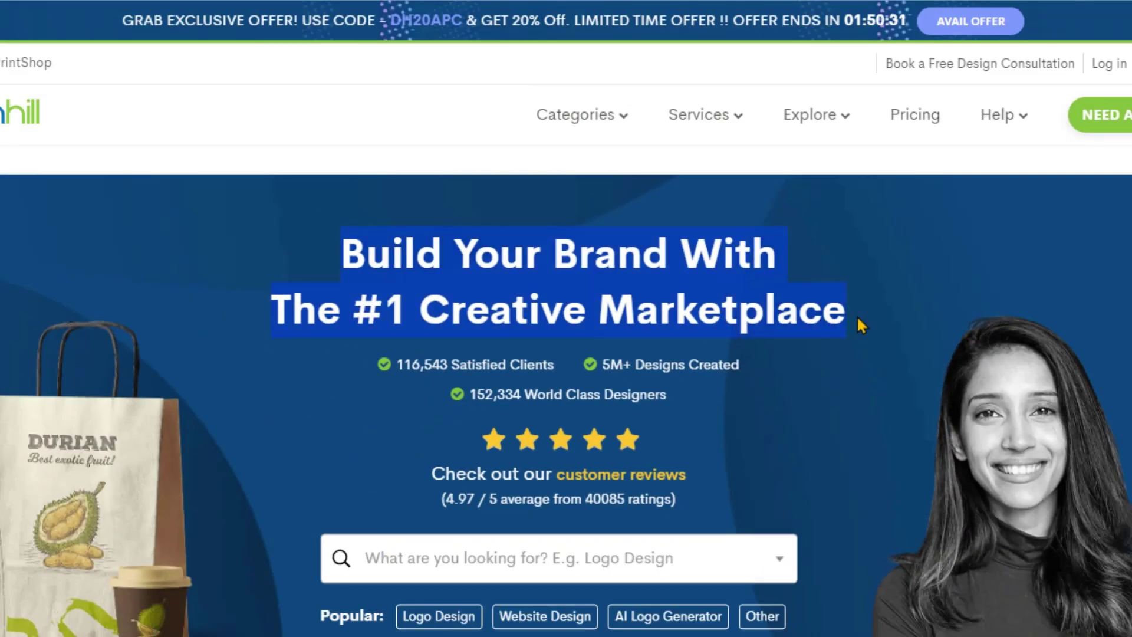
Scroll through the Designhill homepage's service sections
click(770, 360)
scroll(770, 361, down, 7)
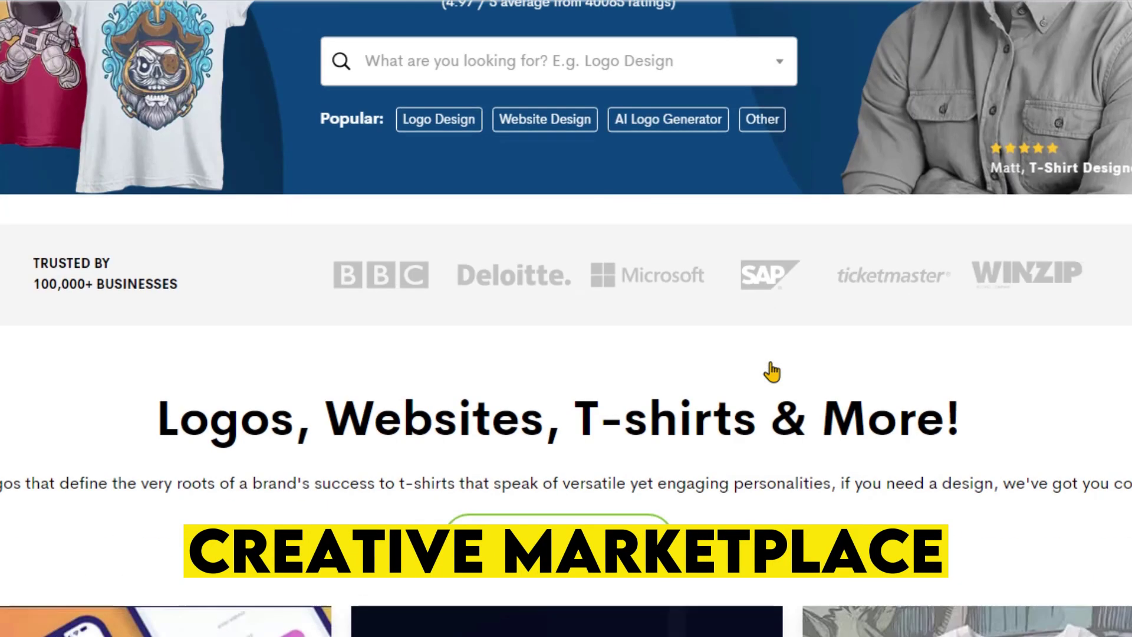
drag(156, 319, 976, 319)
click(820, 380)
scroll(820, 380, down, 4)
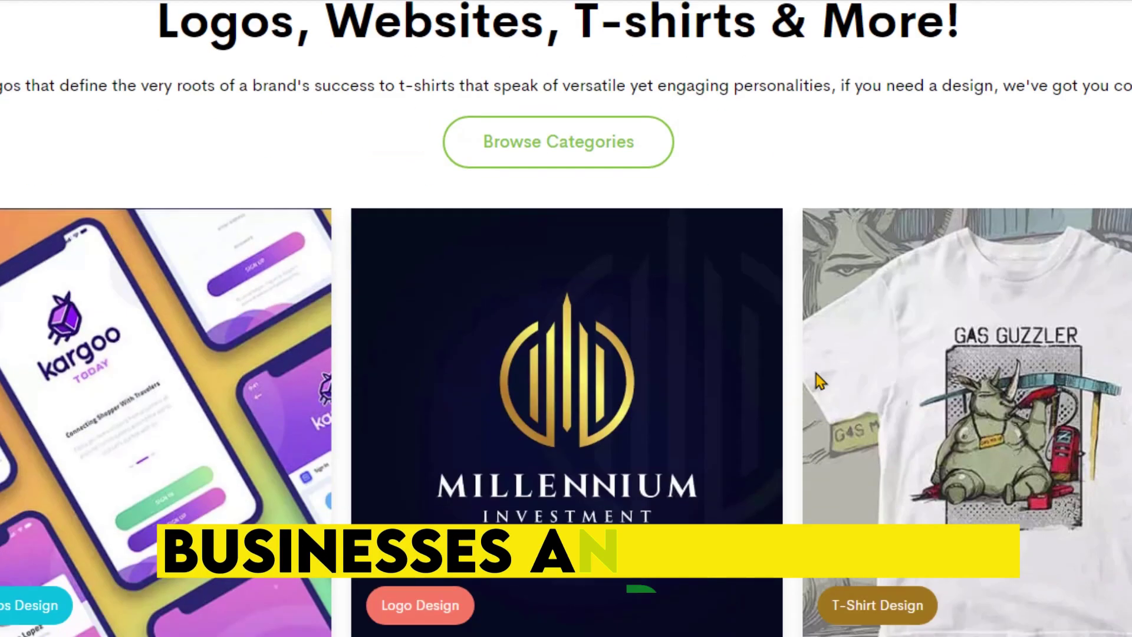
scroll(582, 324, down, 5)
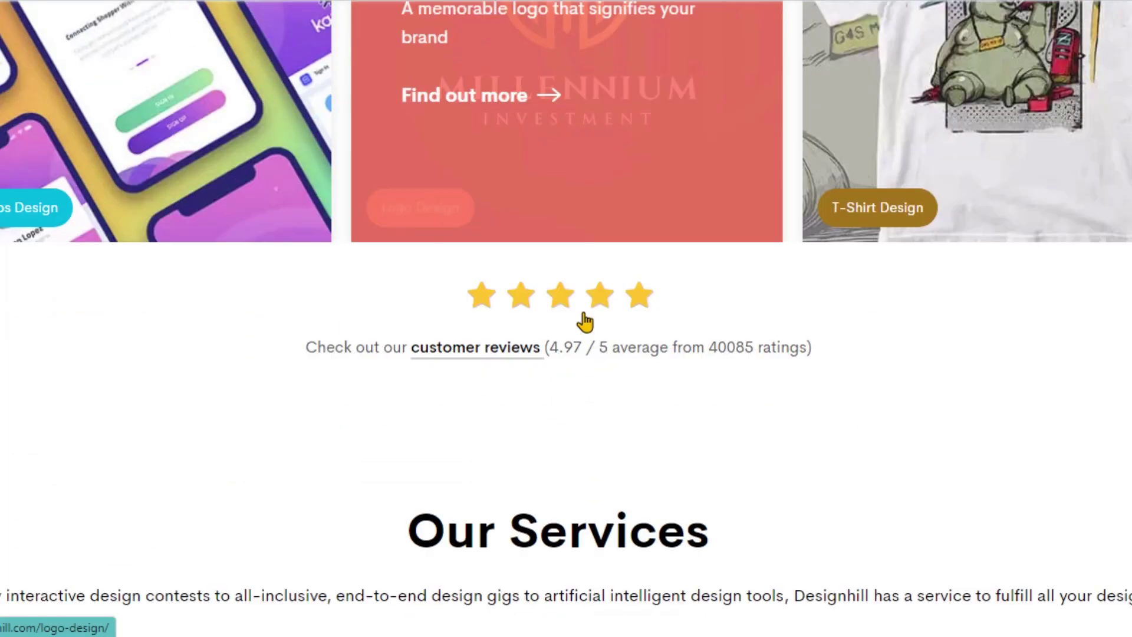
scroll(583, 314, down, 10)
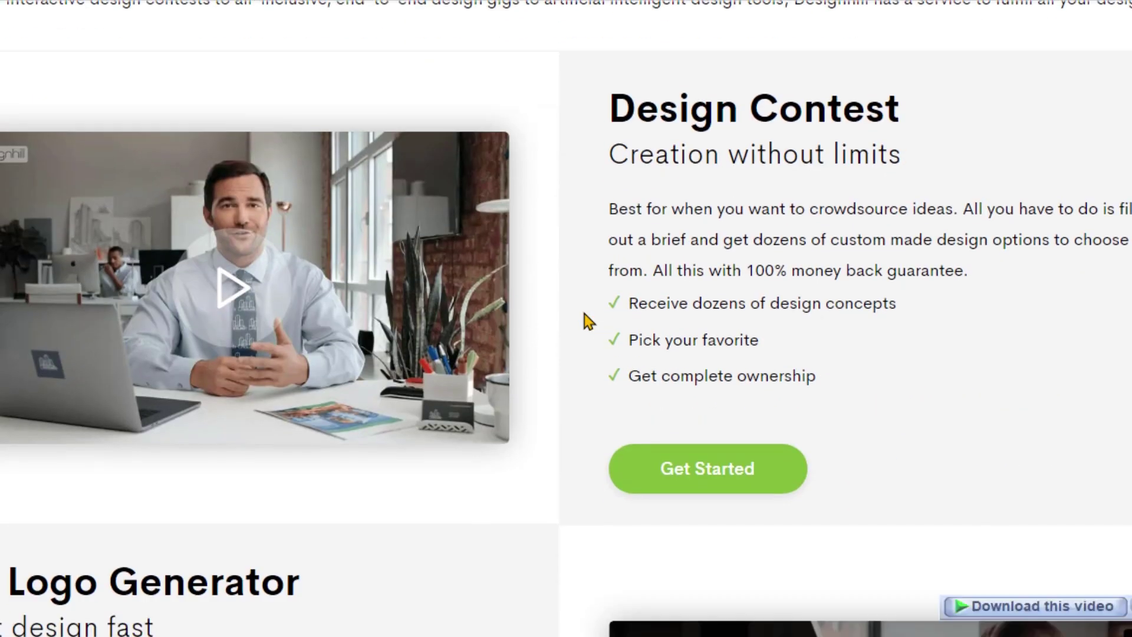
scroll(584, 313, down, 2)
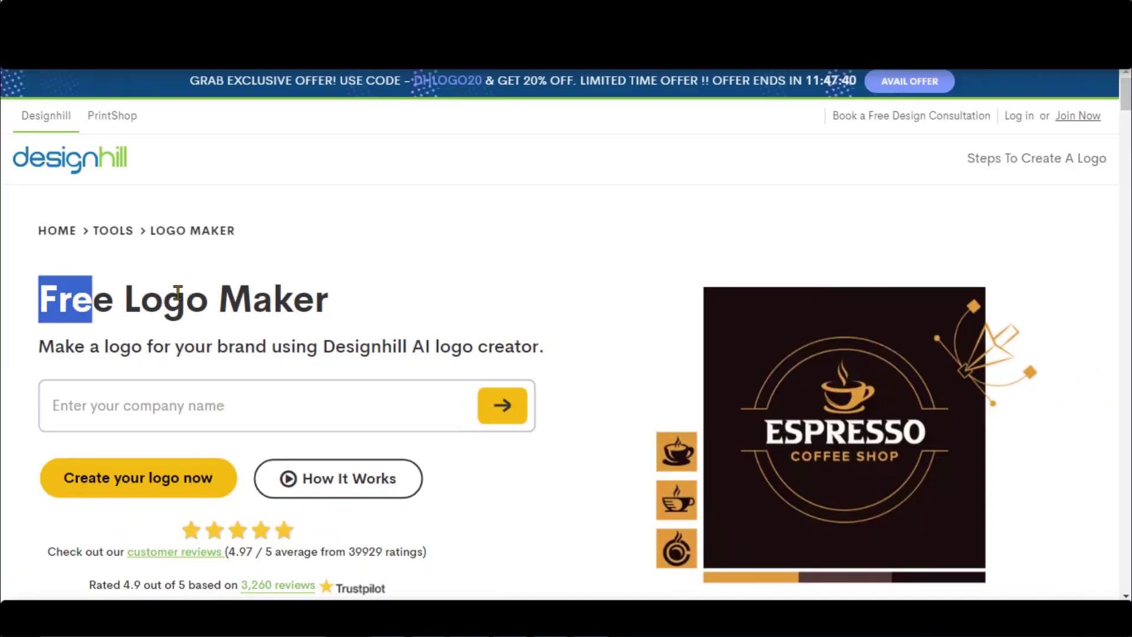
Read over the Free Logo Maker heading and its subtitle
drag(178, 292, 352, 303)
click(352, 307)
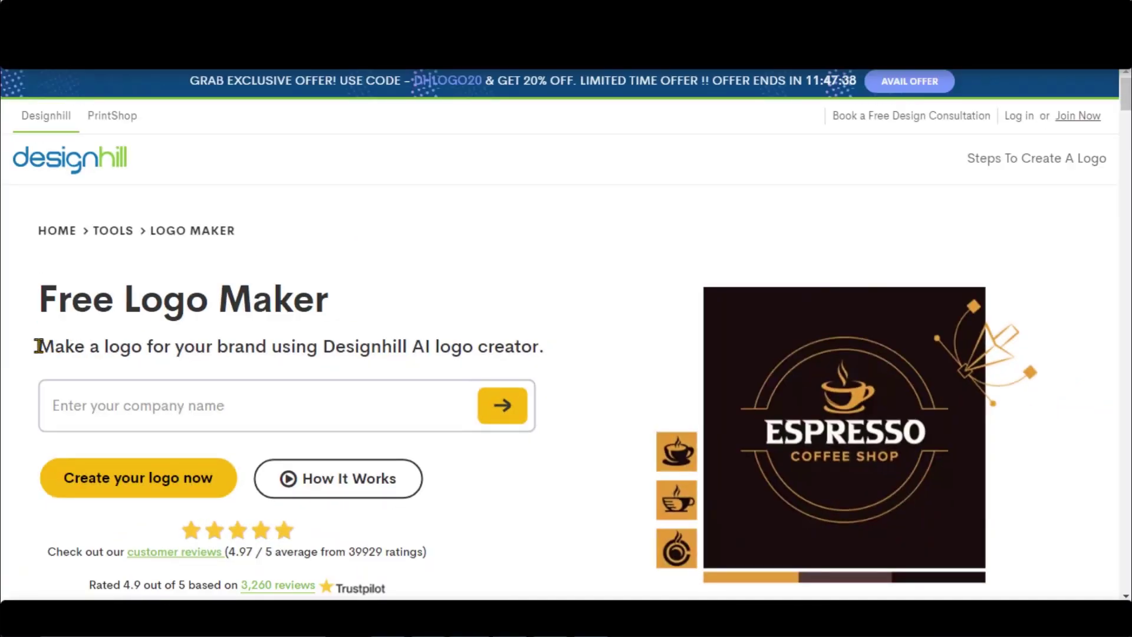
drag(38, 346, 315, 346)
click(554, 353)
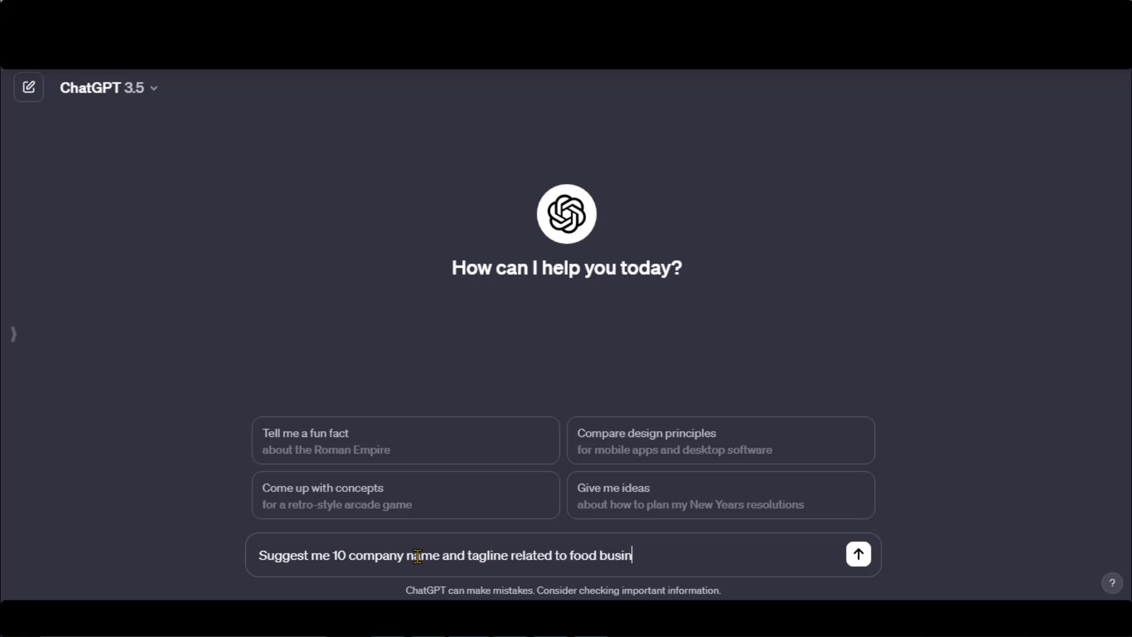
Ask ChatGPT for ten short food-business names with taglines, then copy QuickCrave
text(mple and )
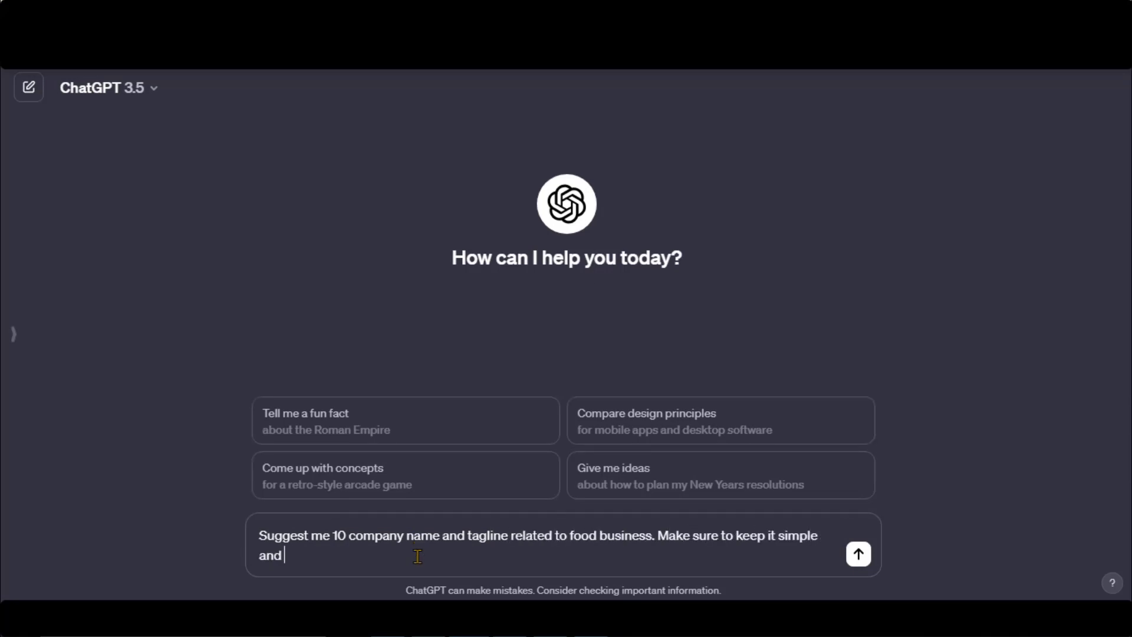
text(not more than two words.)
key(Return)
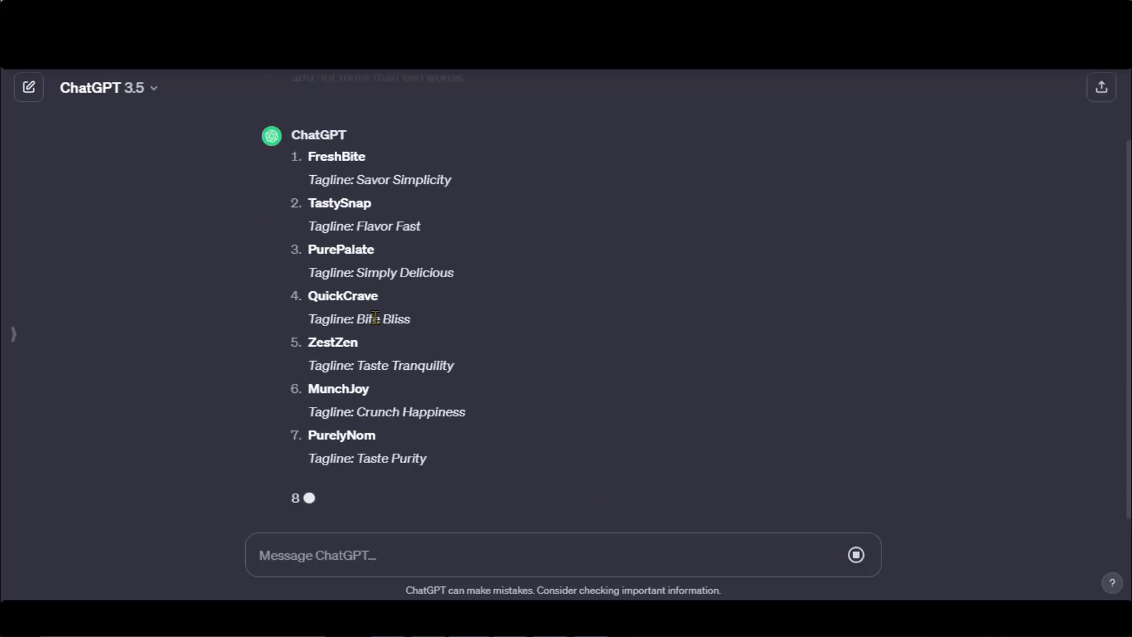
scroll(354, 175, up, 3)
double_click(354, 179)
double_click(340, 273)
scroll(439, 167, down, 3)
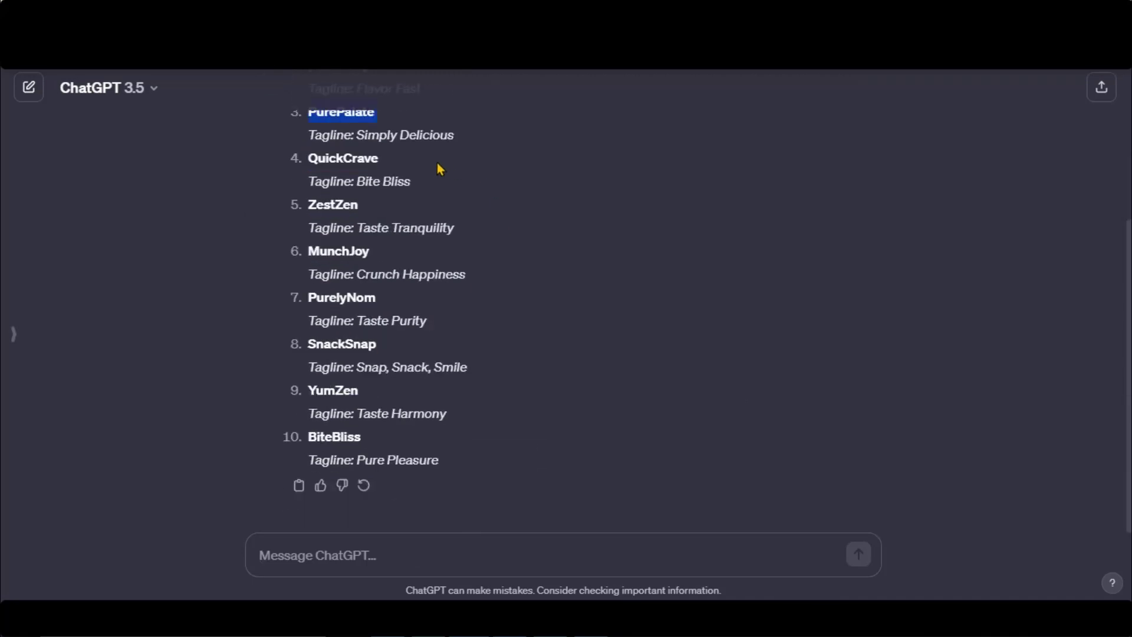
right_click(376, 157)
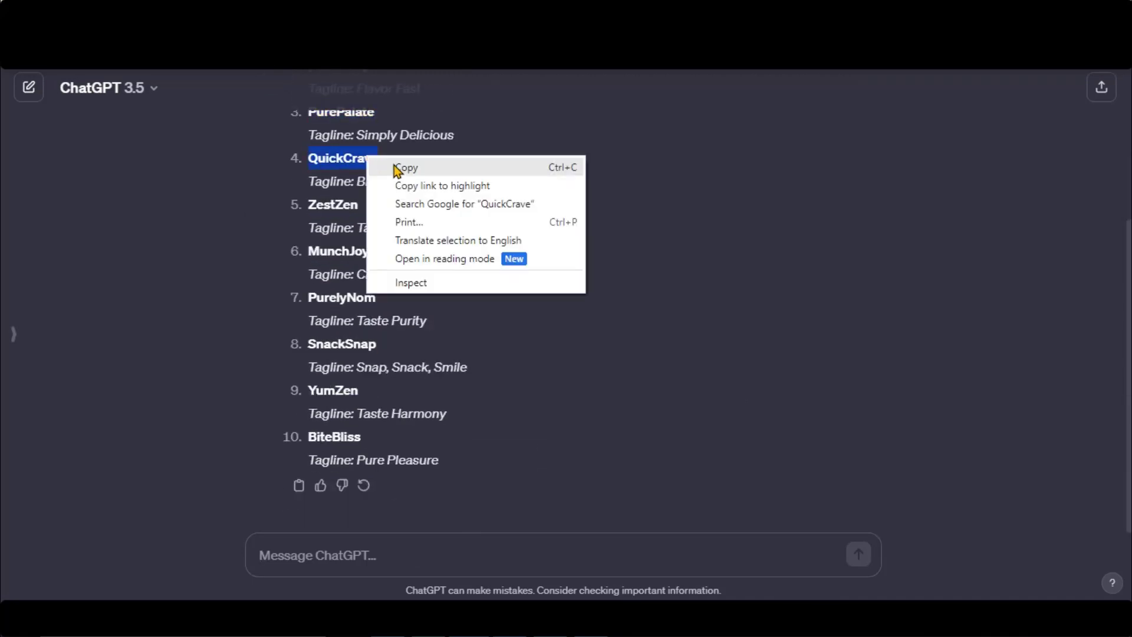
click(394, 171)
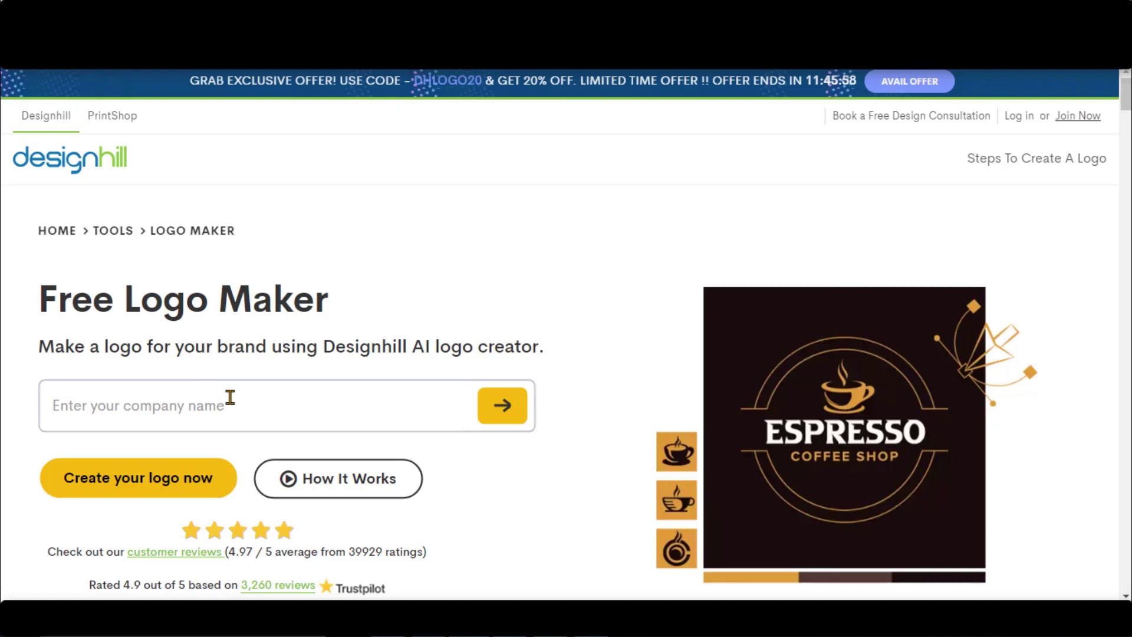
Start a logo for the name QuickCrave and browse the design style cards
click(493, 418)
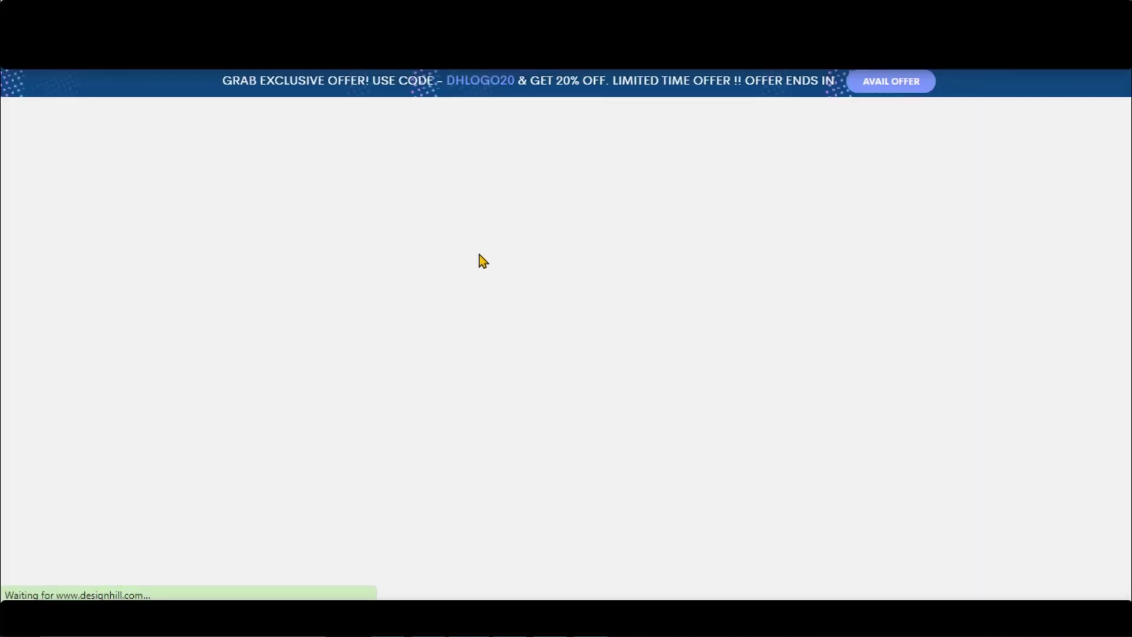
drag(311, 185, 816, 185)
scroll(8, 278, down, 3)
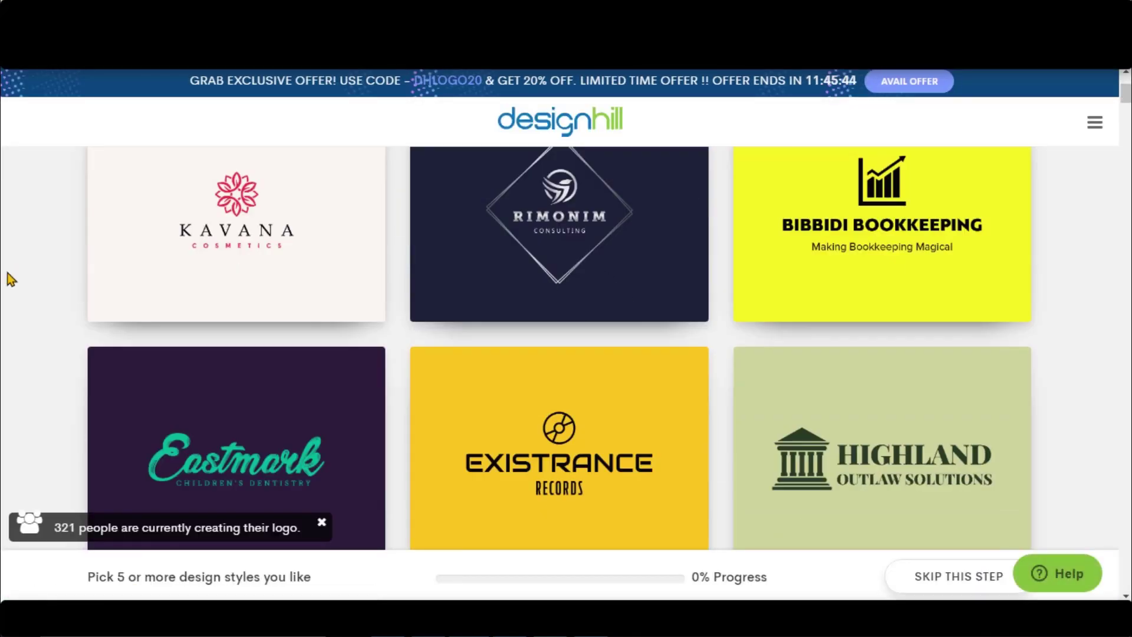
scroll(55, 304, down, 10)
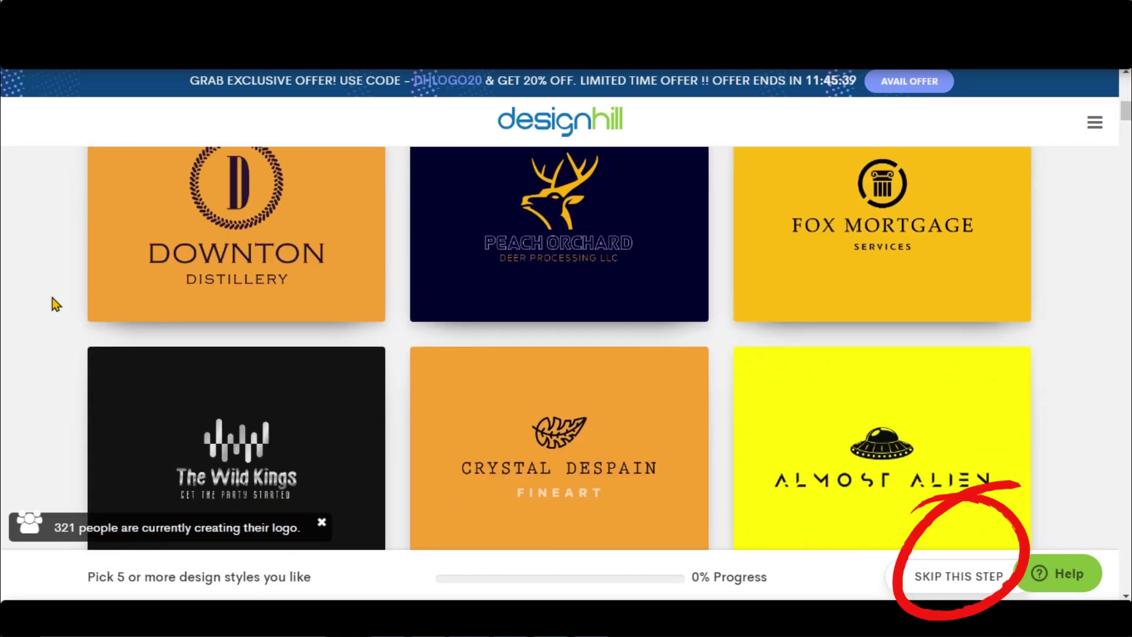
scroll(52, 304, up, 1)
scroll(52, 304, down, 6)
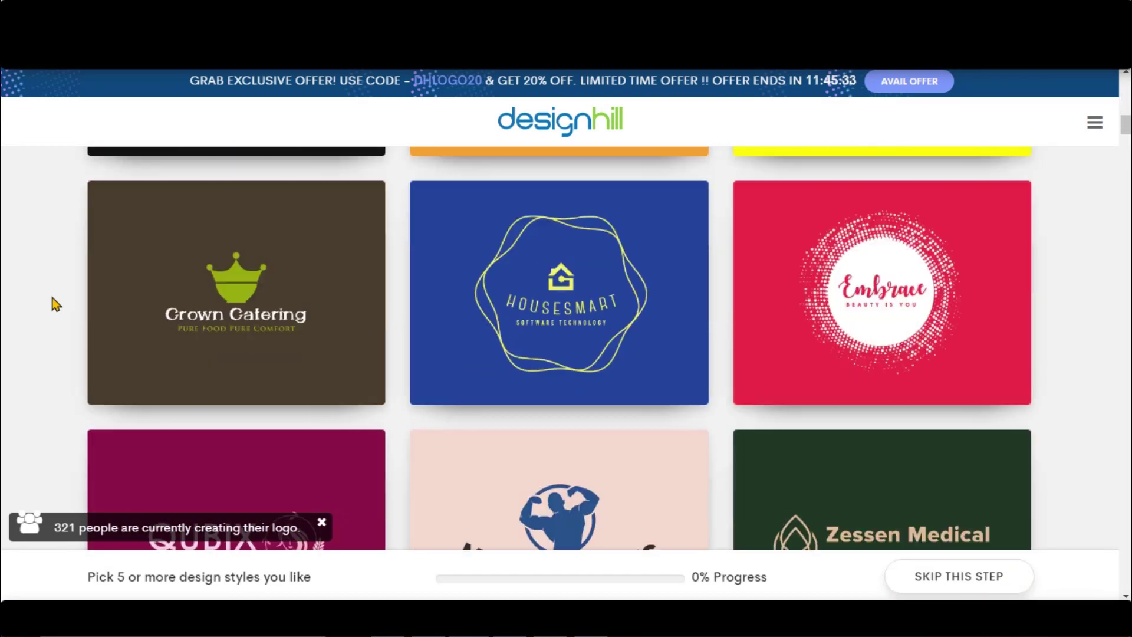
scroll(242, 239, up, 10)
Like the Fox Mortgage and Green My Grass design styles
click(788, 303)
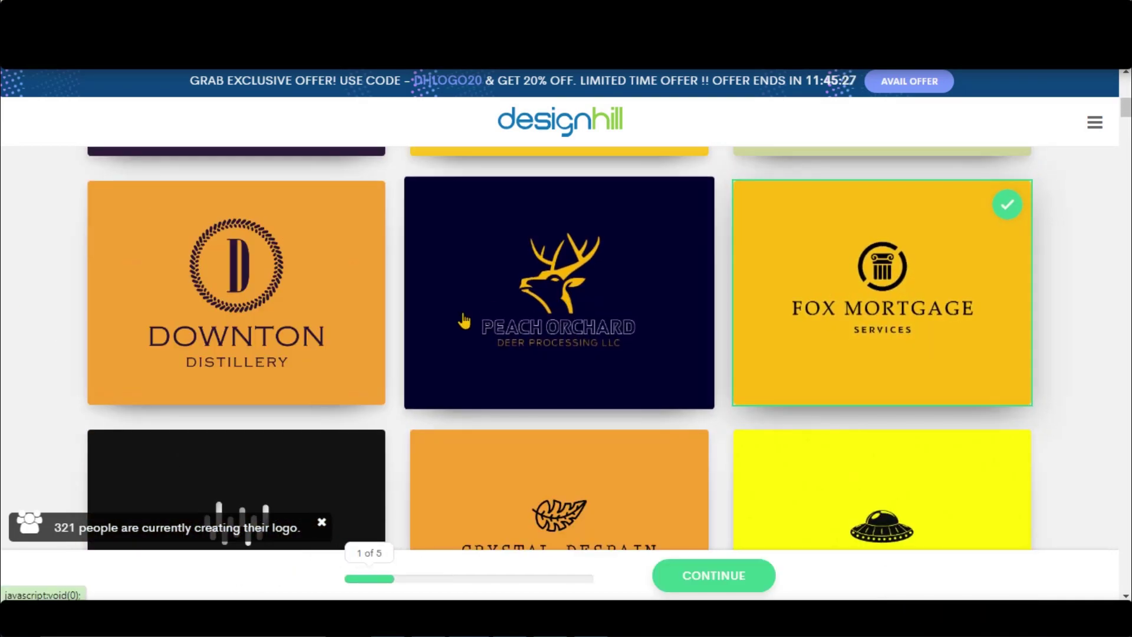
scroll(464, 320, down, 5)
scroll(465, 320, down, 15)
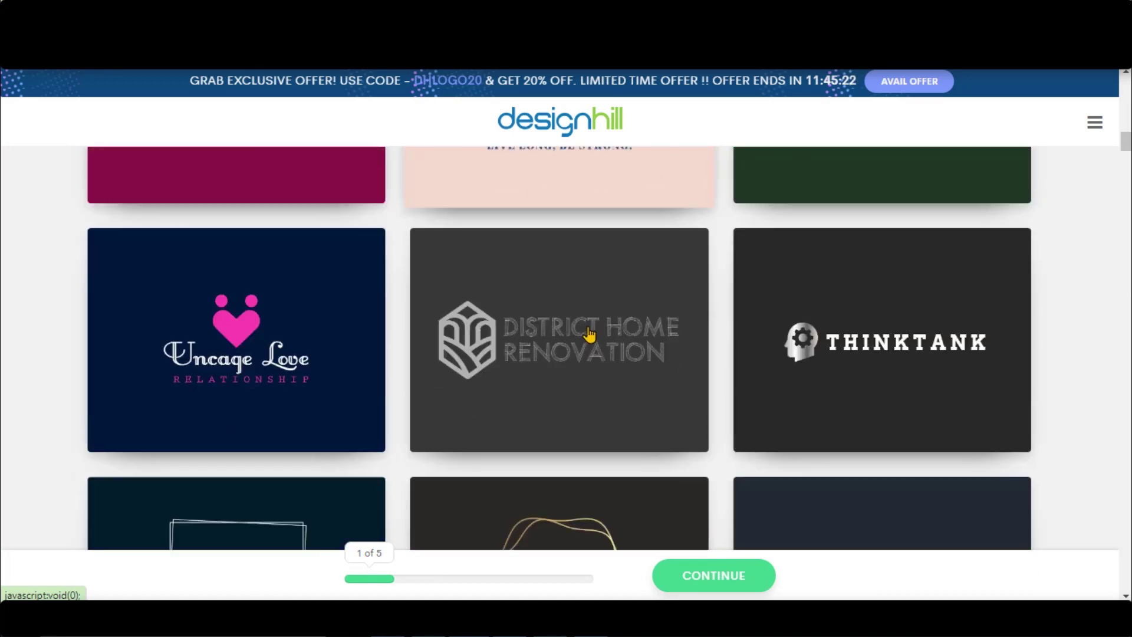
scroll(839, 289, down, 8)
click(590, 342)
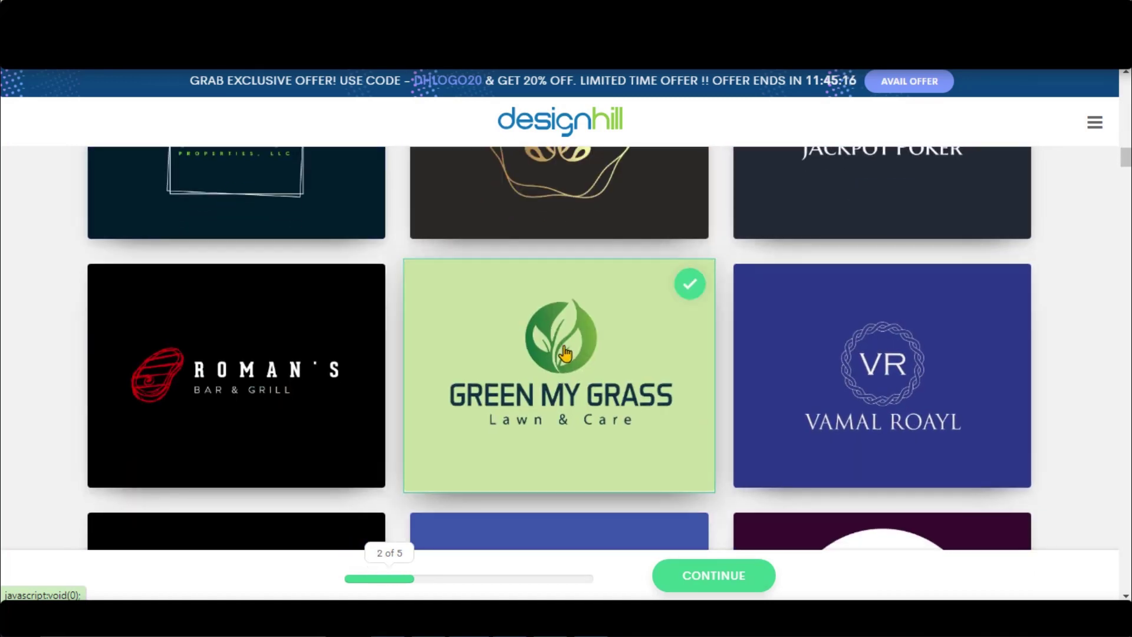
scroll(359, 371, down, 6)
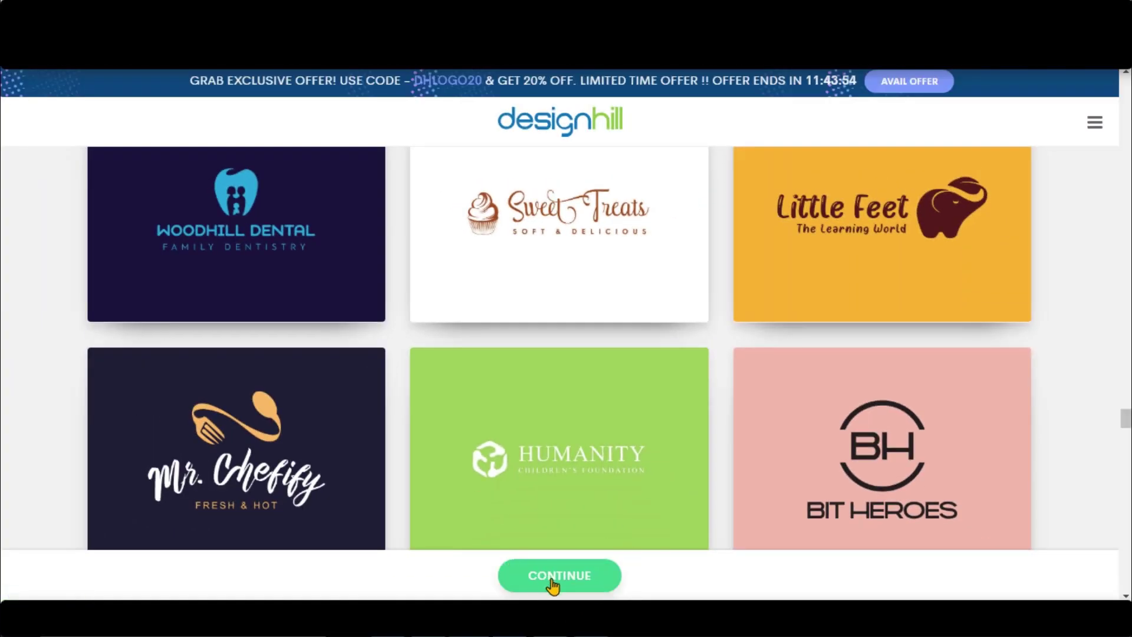
Choose the Blue palette and add Orange as a second colour
click(553, 581)
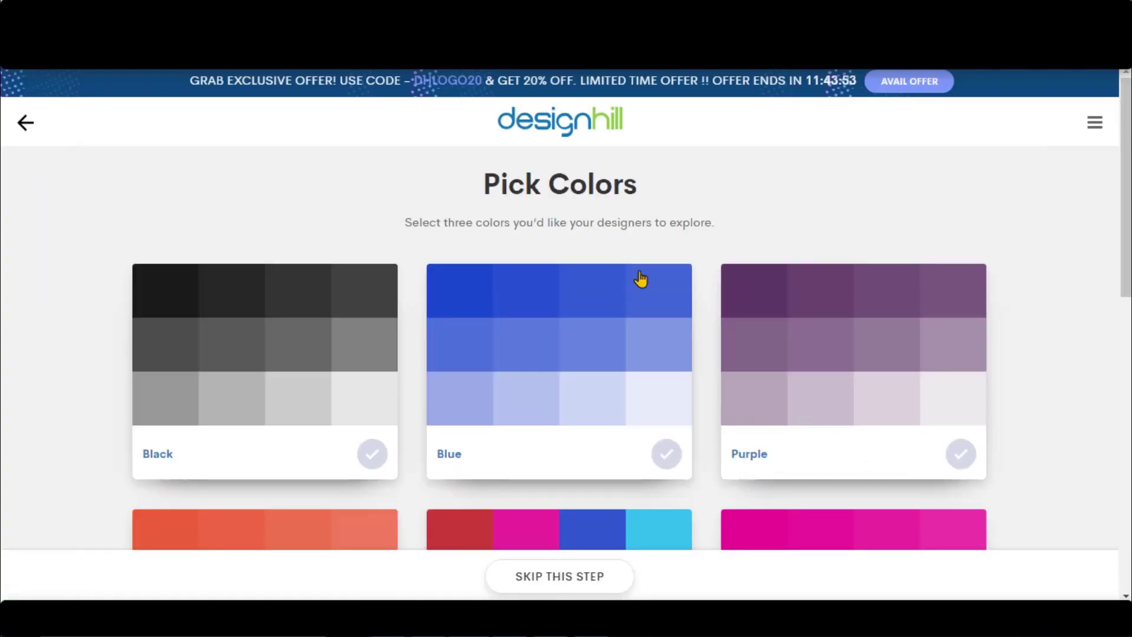
scroll(101, 328, down, 3)
scroll(102, 327, up, 1)
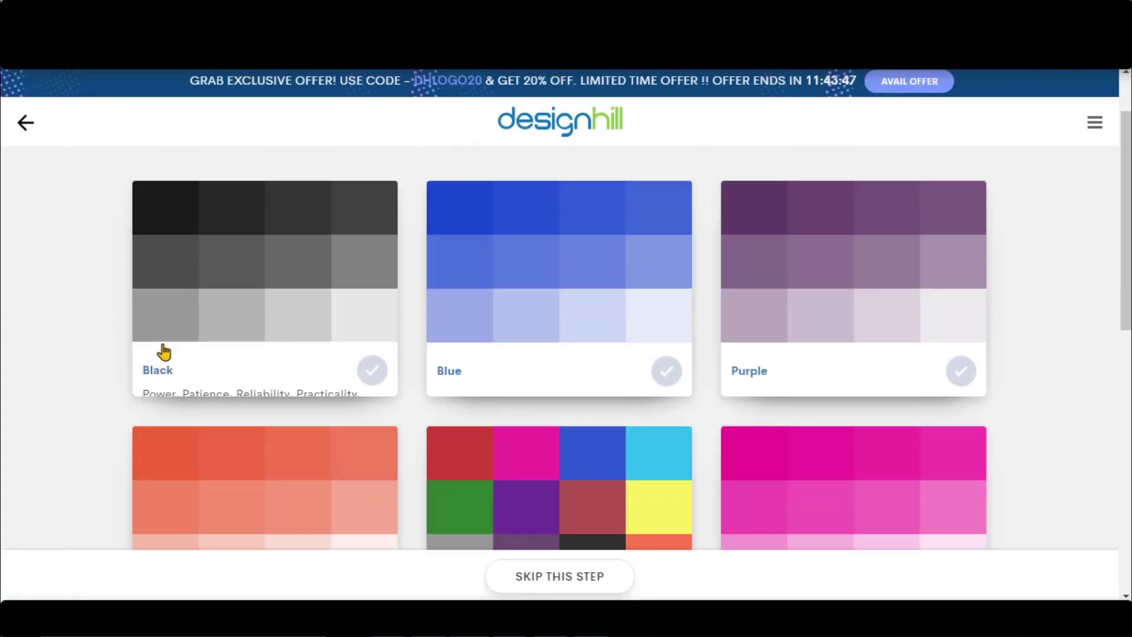
click(667, 330)
scroll(271, 318, down, 3)
click(368, 405)
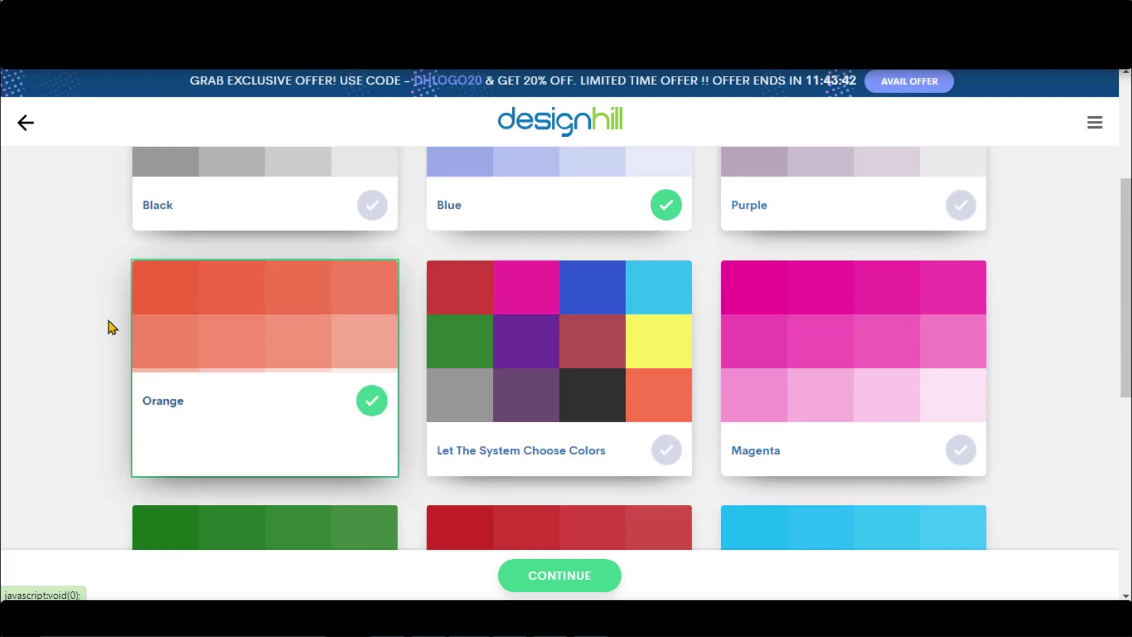
scroll(109, 322, down, 3)
Copy the 'Bite Bliss' tagline from ChatGPT to use as the slogan
scroll(112, 360, down, 3)
scroll(112, 360, up, 6)
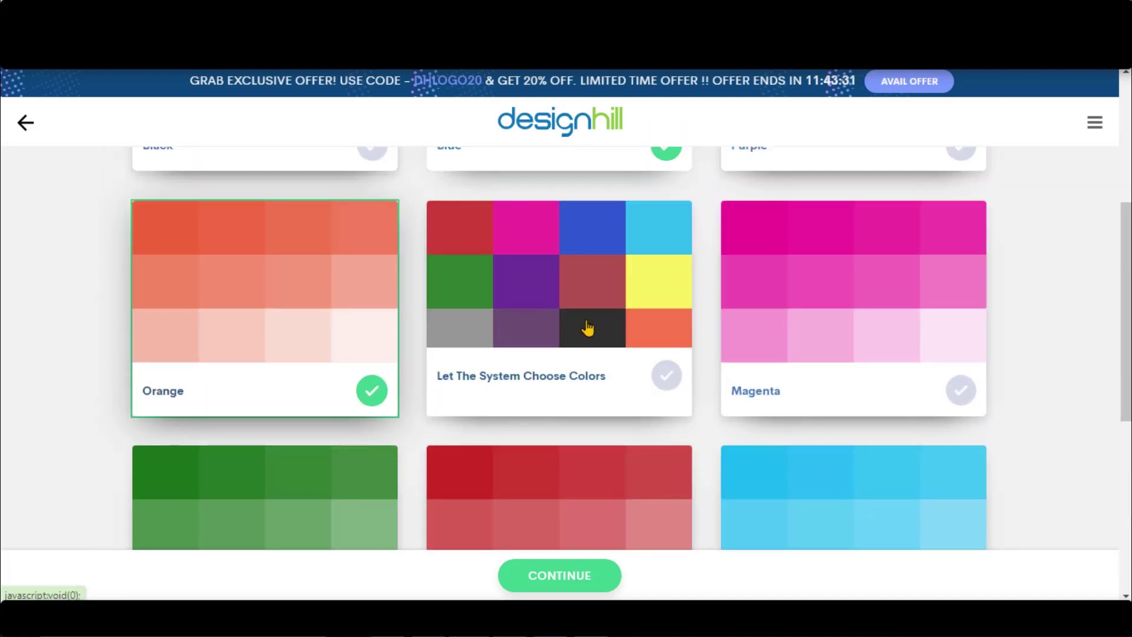
scroll(588, 328, down, 1)
scroll(587, 416, down, 2)
scroll(586, 419, up, 4)
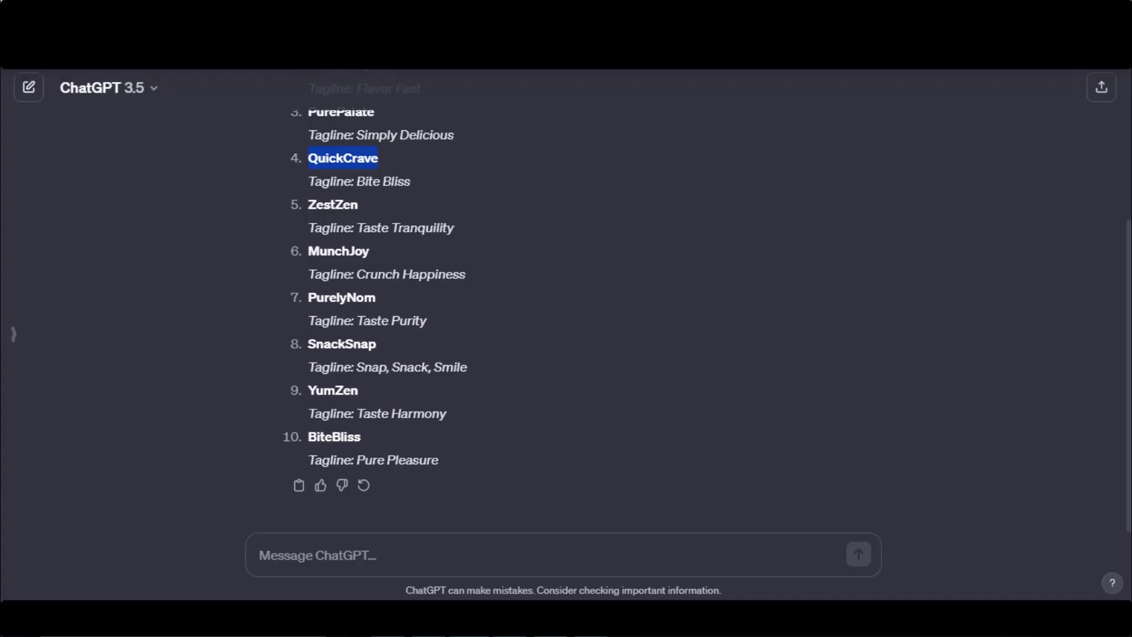
drag(371, 177, 412, 183)
right_click(415, 185)
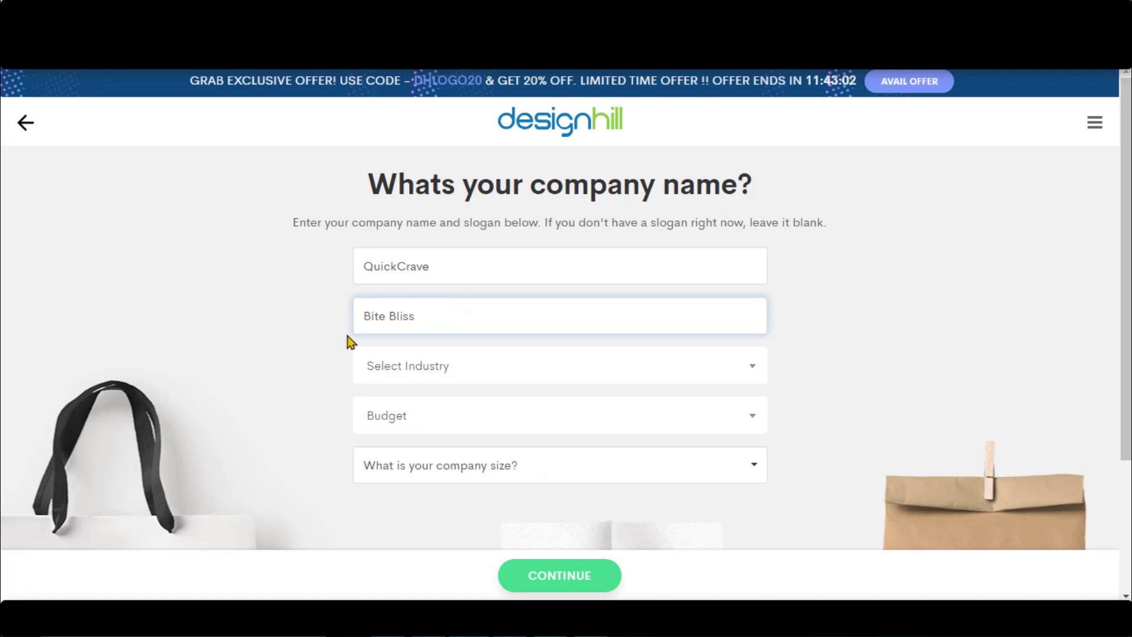
Set the industry to Food & Drink (searching 'fo') and company size to 0-10
click(473, 377)
text(fo)
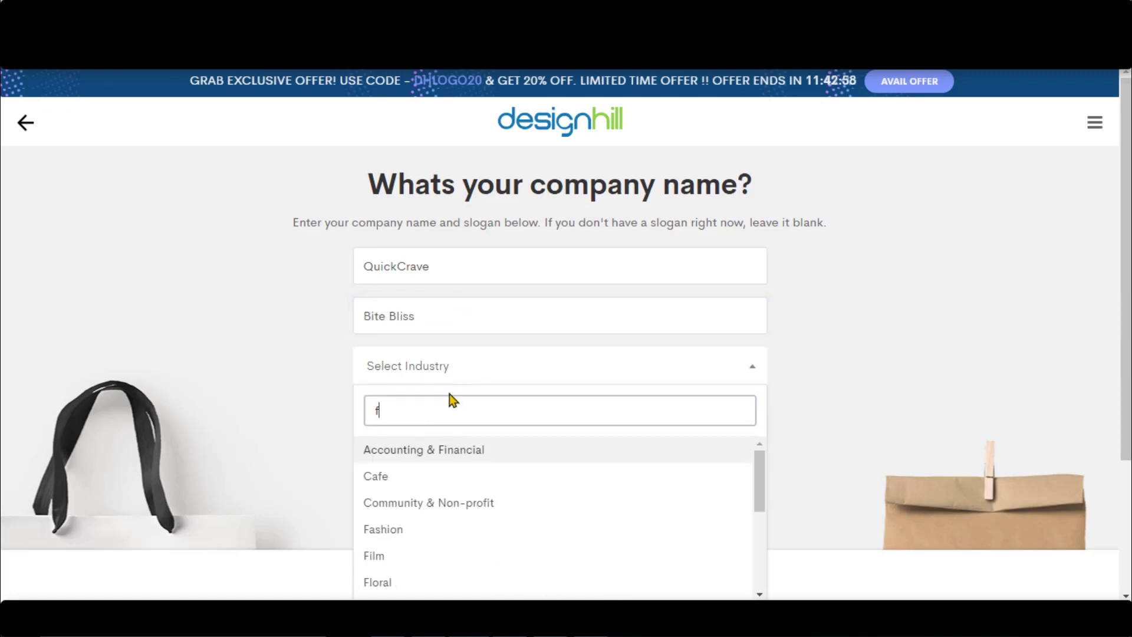
click(429, 451)
scroll(430, 462, down, 2)
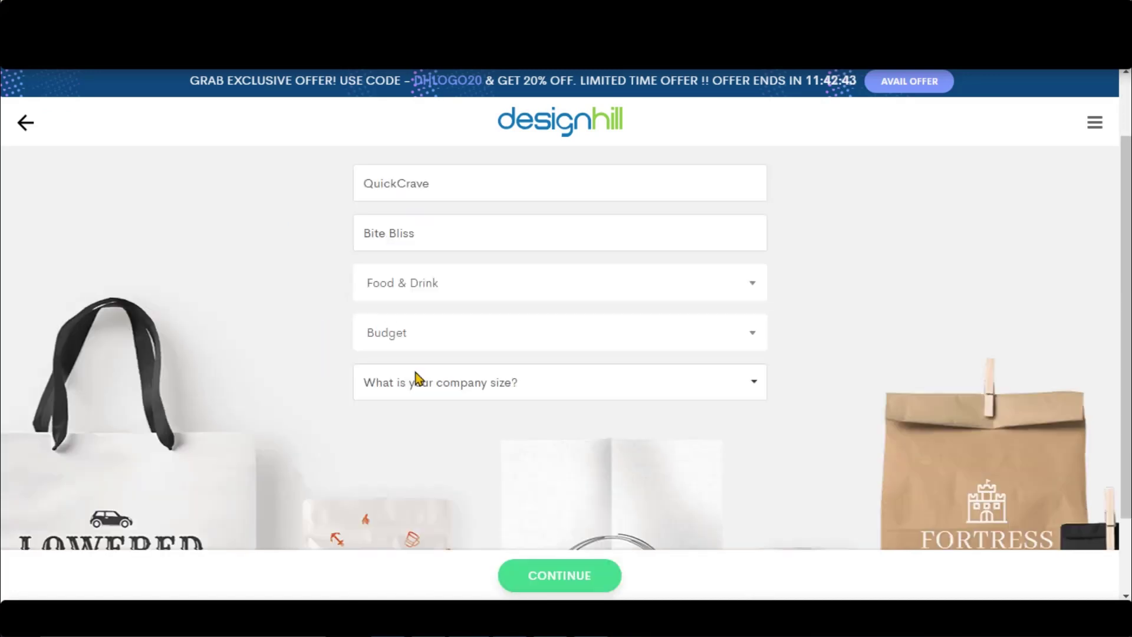
click(466, 383)
click(384, 426)
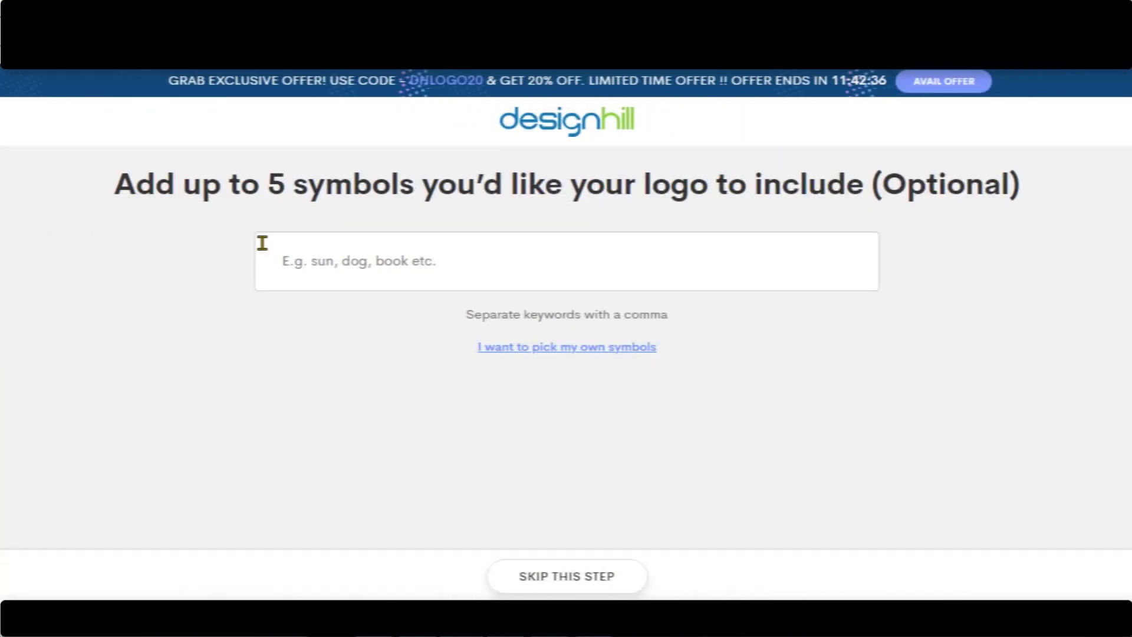
drag(144, 184, 1004, 188)
Add fork and the other food symbol keywords, then choose to pick symbols yourself
click(553, 246)
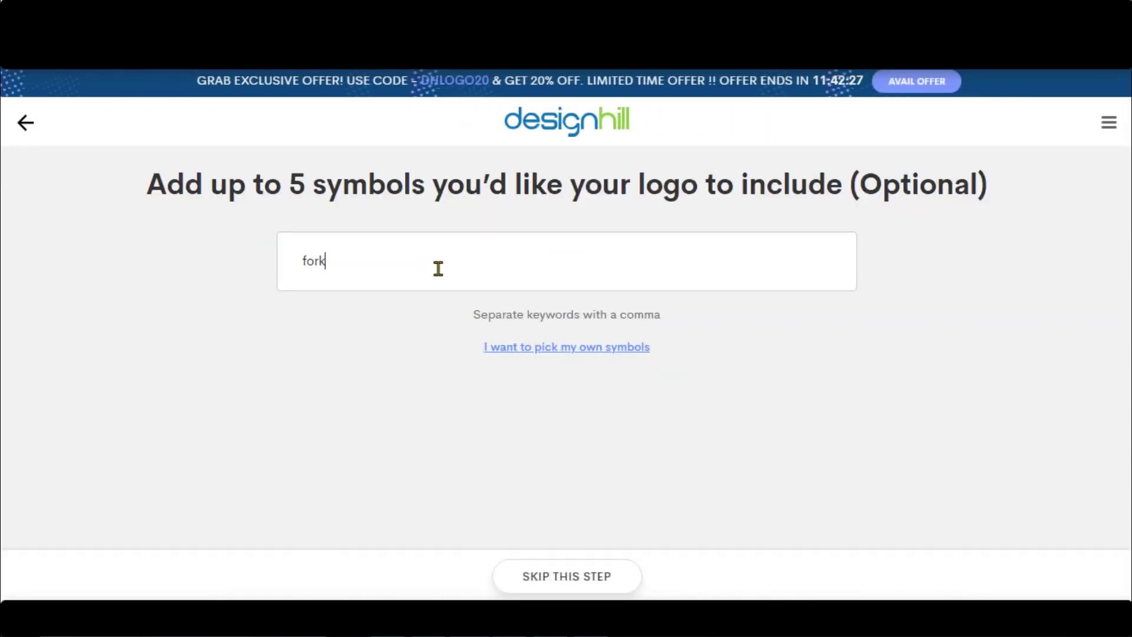
text(fork)
key(Return)
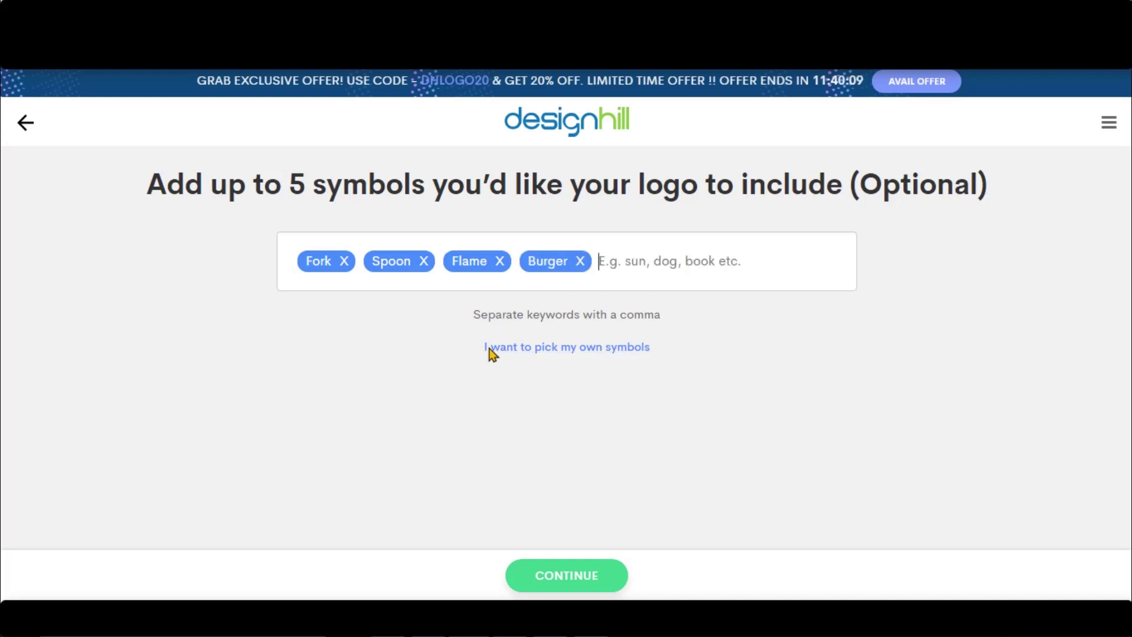
click(576, 349)
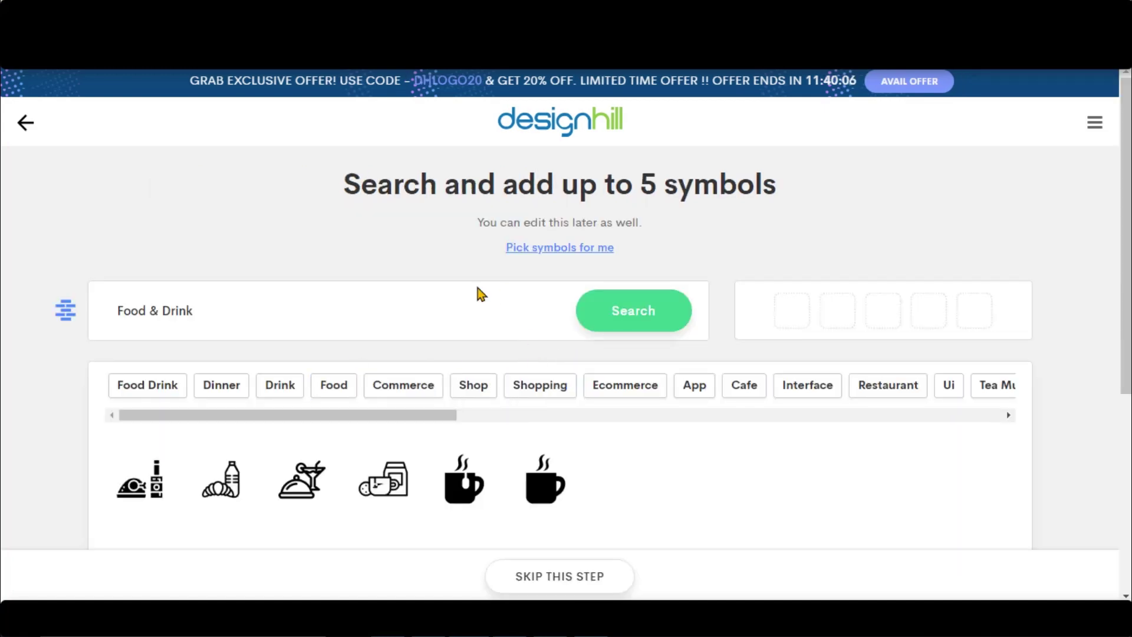
Add the coffee cup and plate symbols to the logo
scroll(89, 384, down, 3)
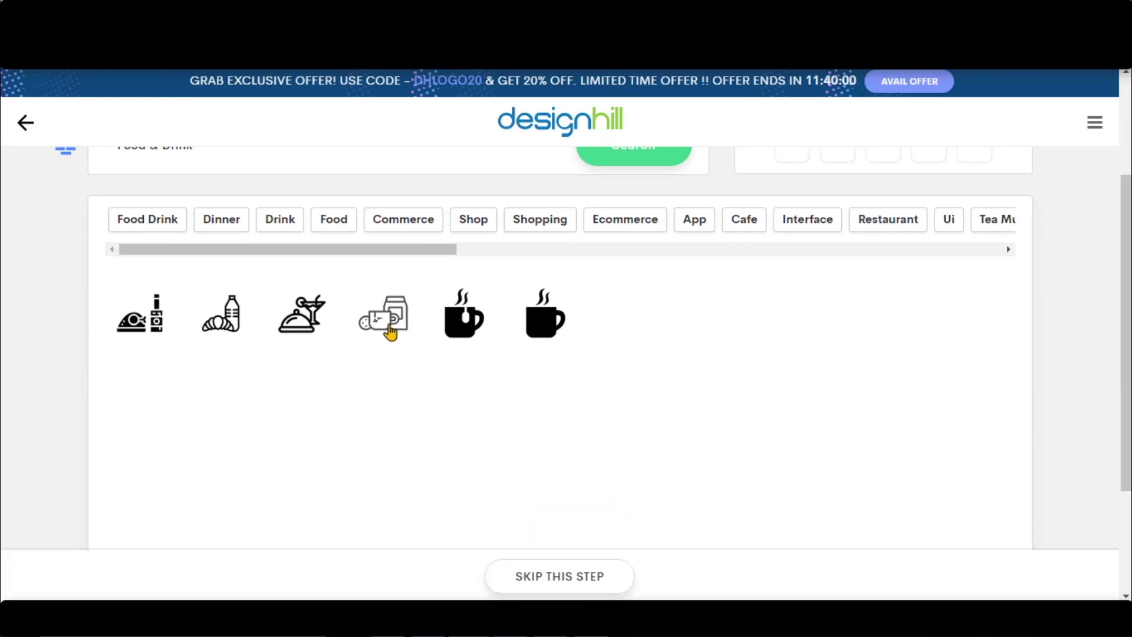
click(544, 315)
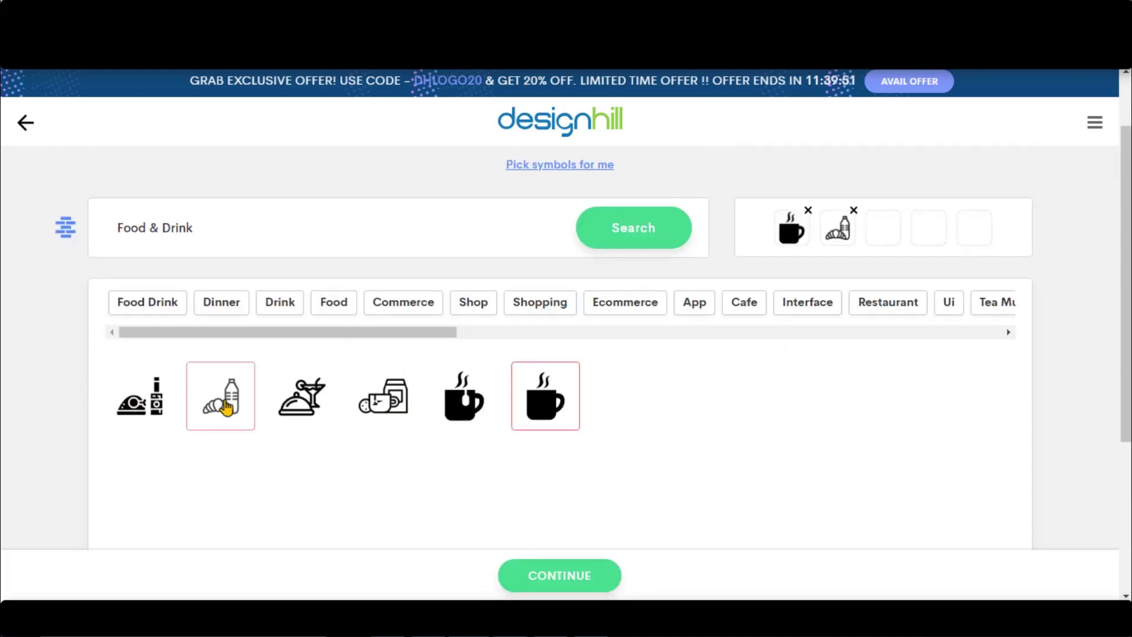
scroll(40, 323, down, 2)
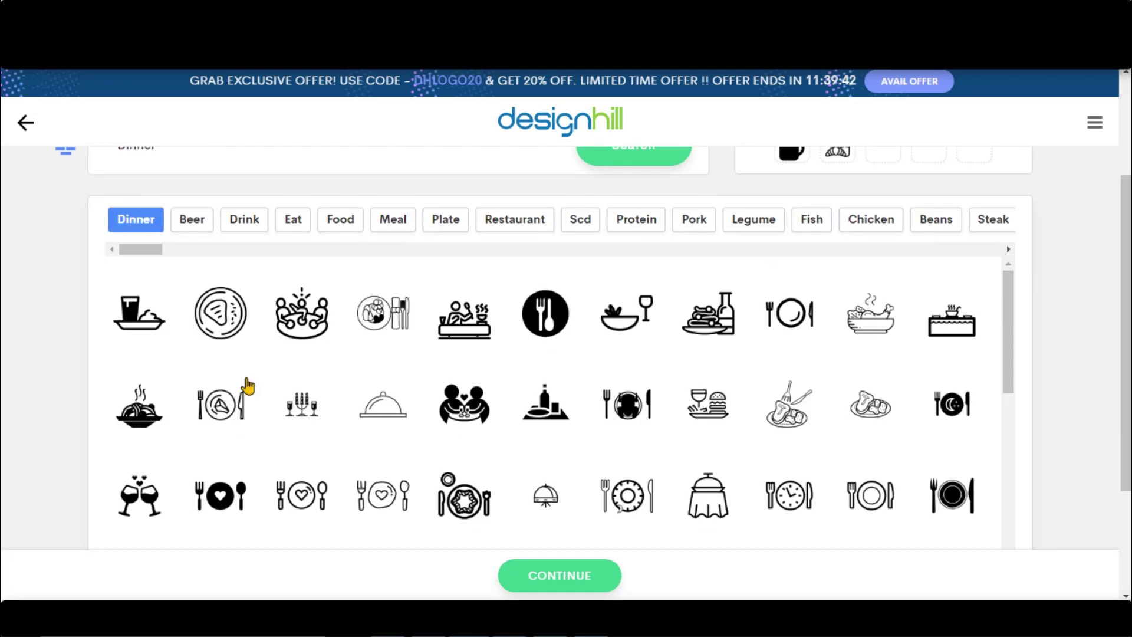
click(237, 318)
Browse further food symbols, then continue to generate logo designs
scroll(27, 405, down, 3)
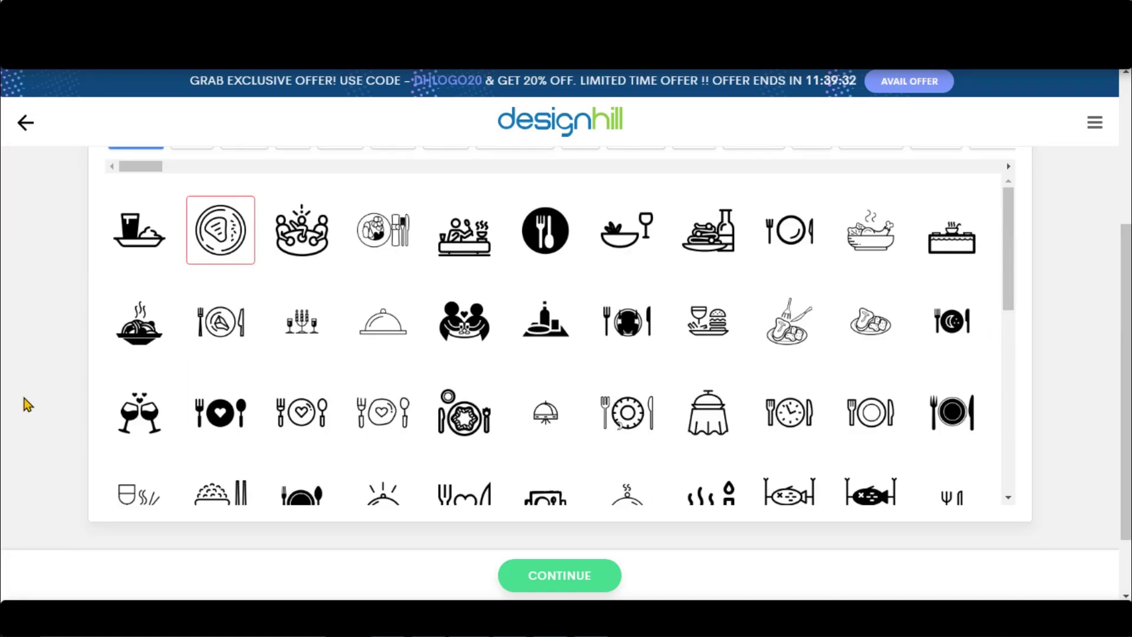
scroll(639, 296, down, 5)
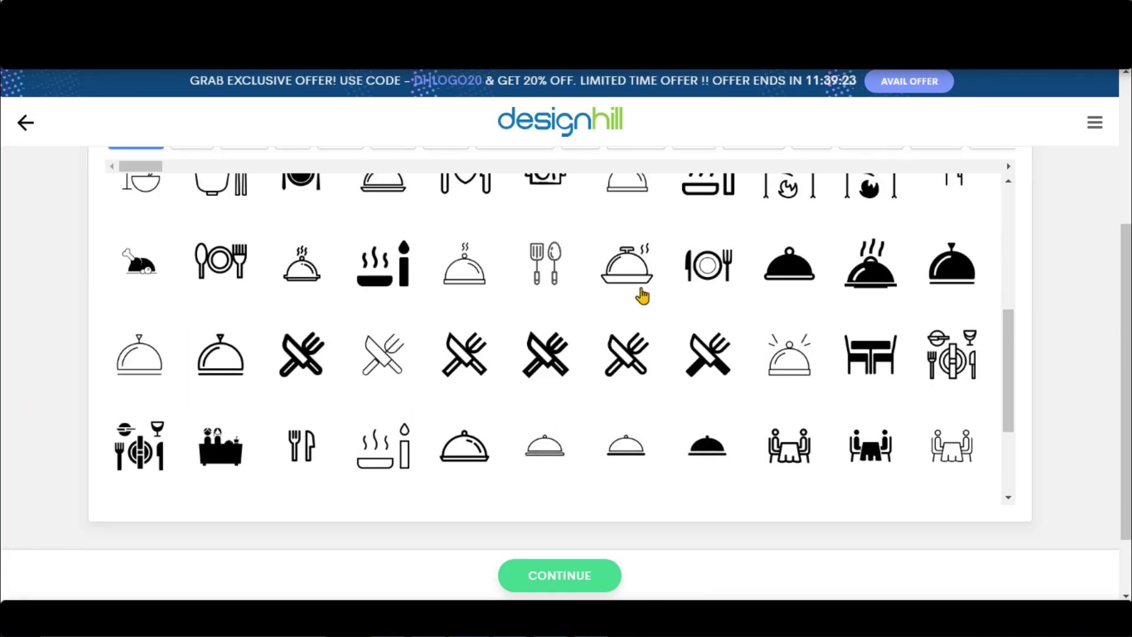
scroll(586, 371, down, 3)
scroll(193, 395, up, 10)
scroll(76, 371, down, 3)
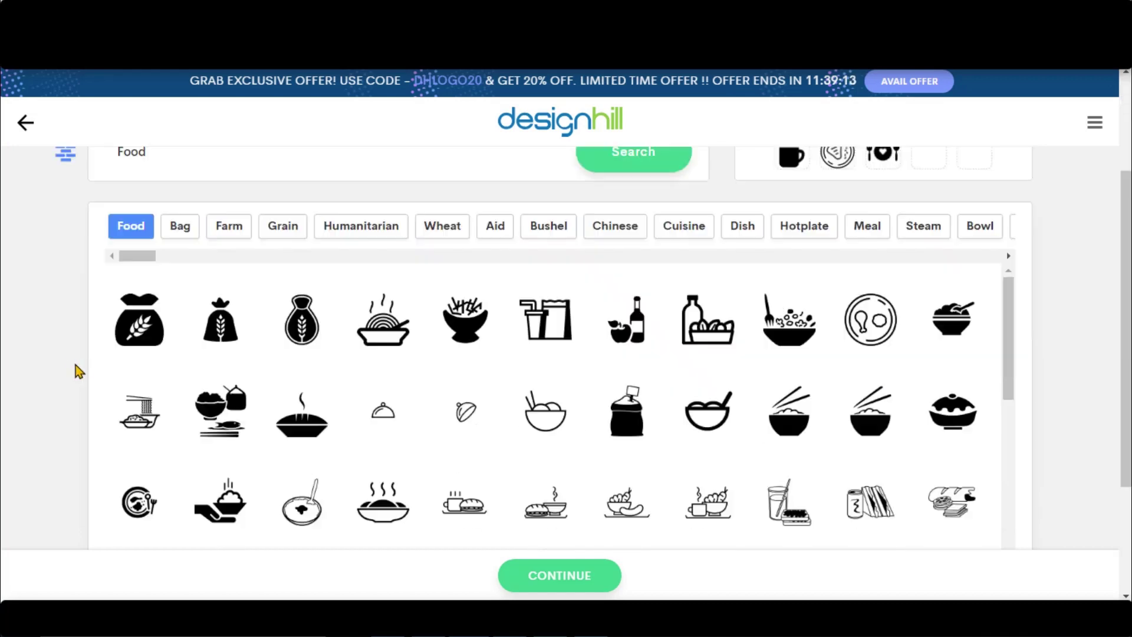
scroll(731, 307, down, 2)
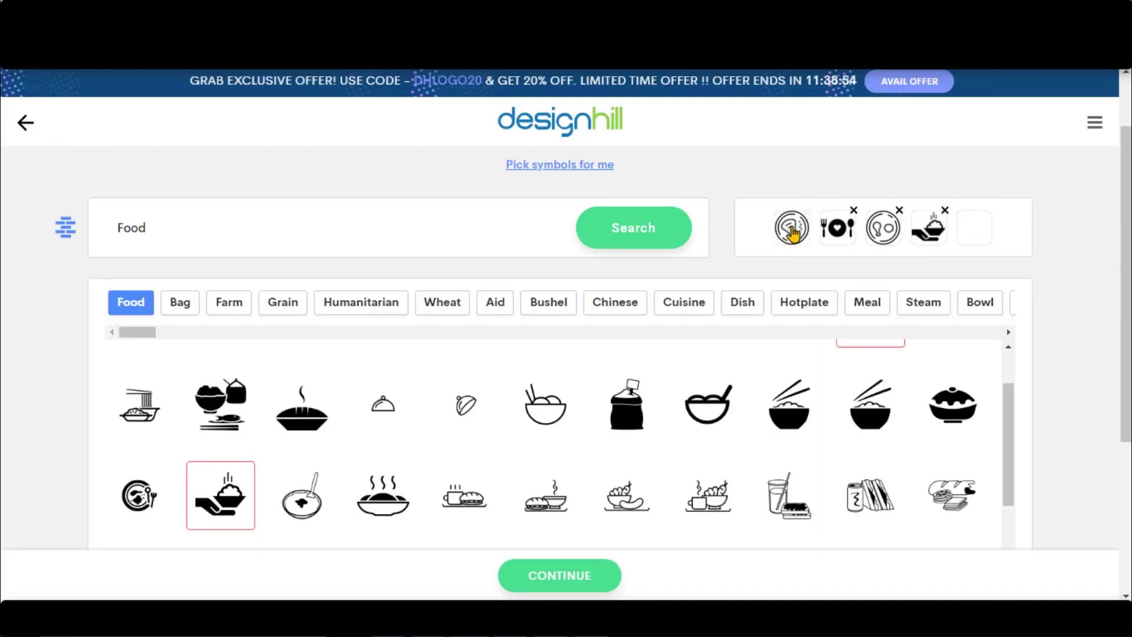
scroll(598, 296, down, 8)
scroll(803, 224, down, 5)
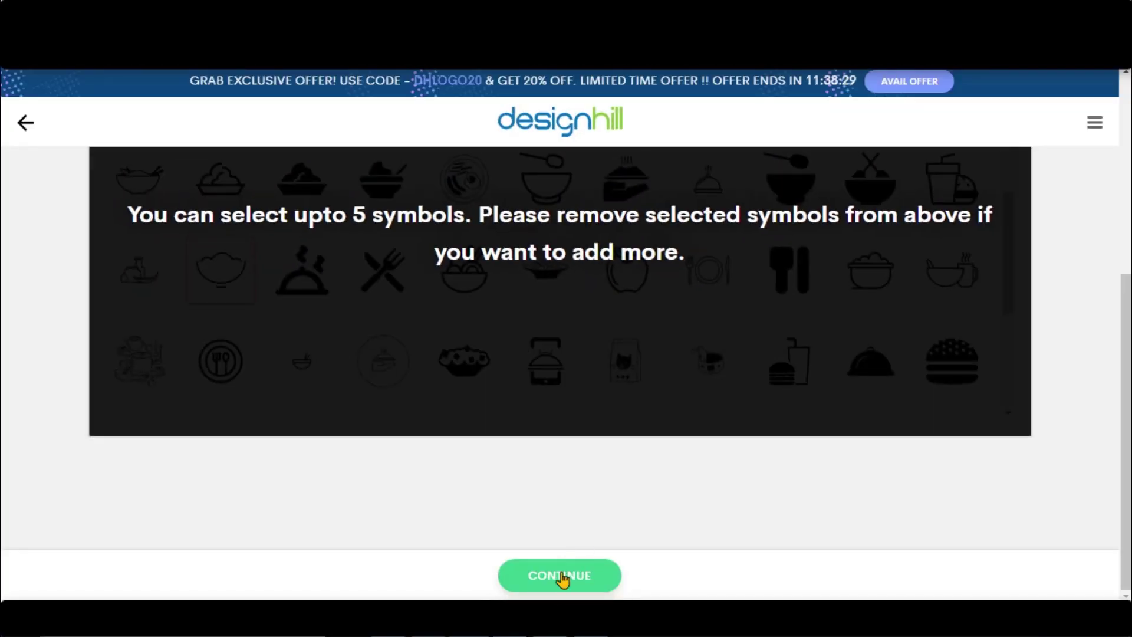
click(561, 576)
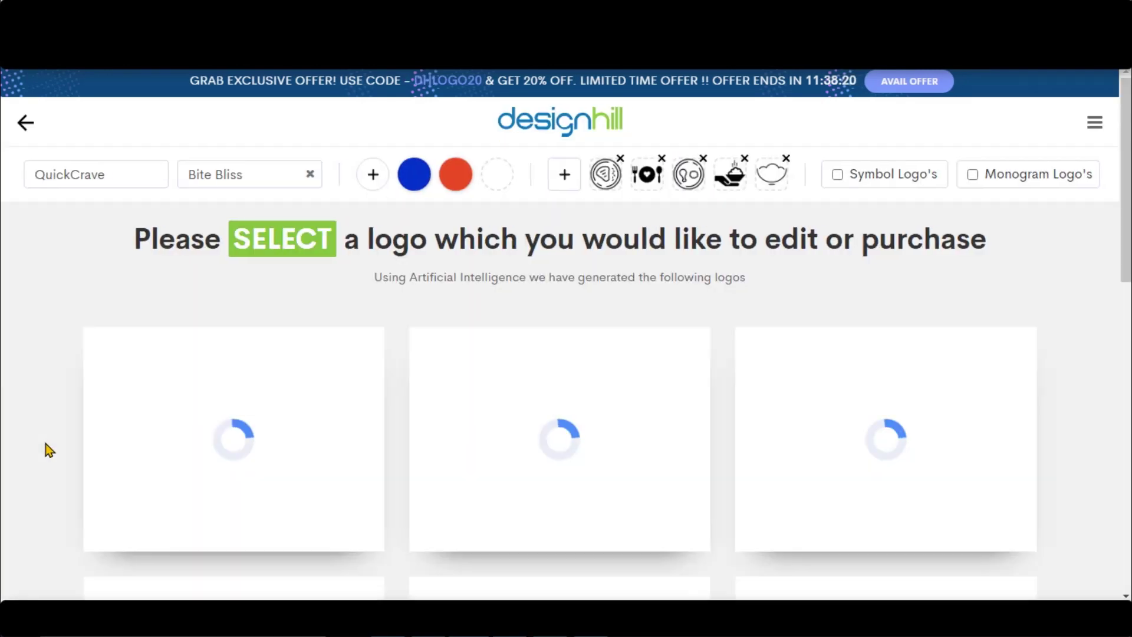
Browse the generated QuickCrave logos and load more designs
scroll(885, 424, down, 4)
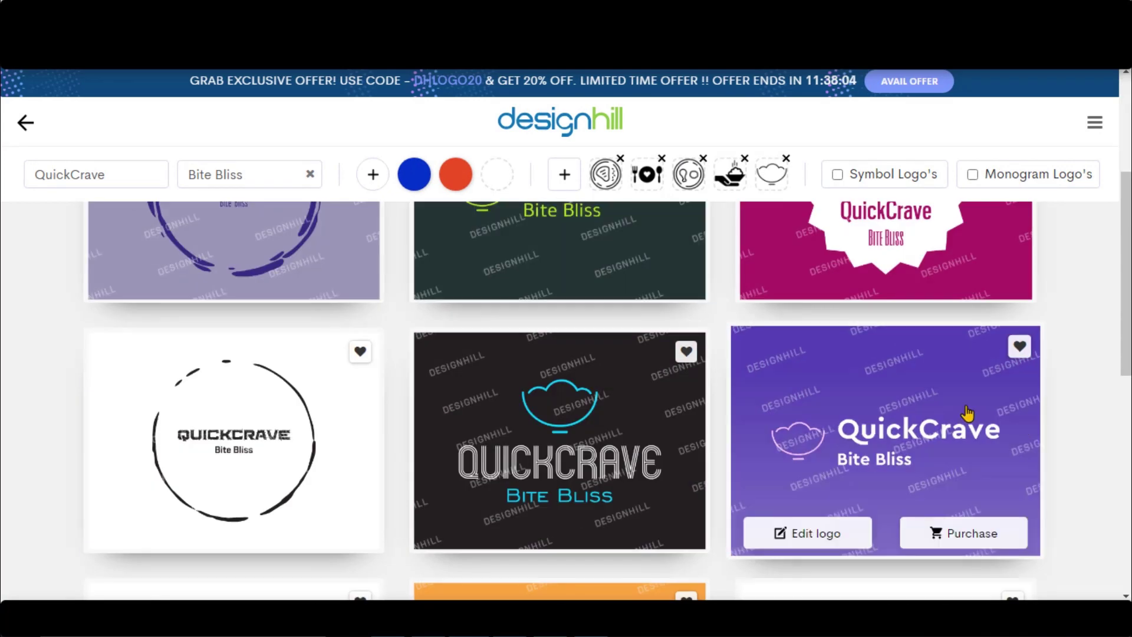
scroll(410, 401, down, 4)
scroll(410, 401, down, 5)
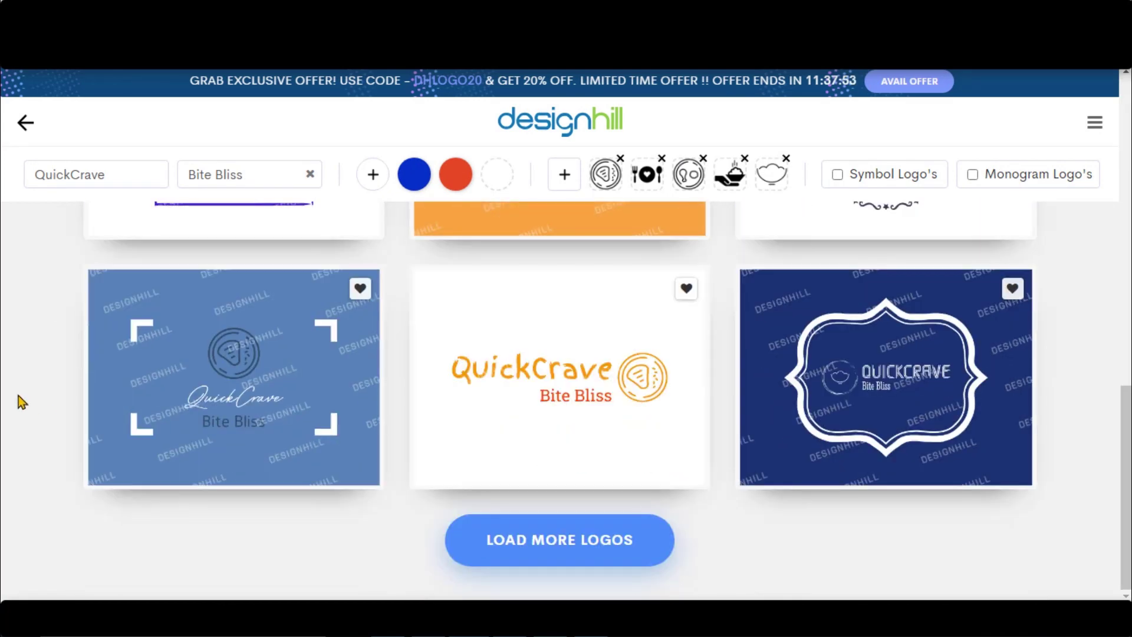
click(532, 549)
scroll(68, 420, down, 3)
scroll(67, 420, down, 8)
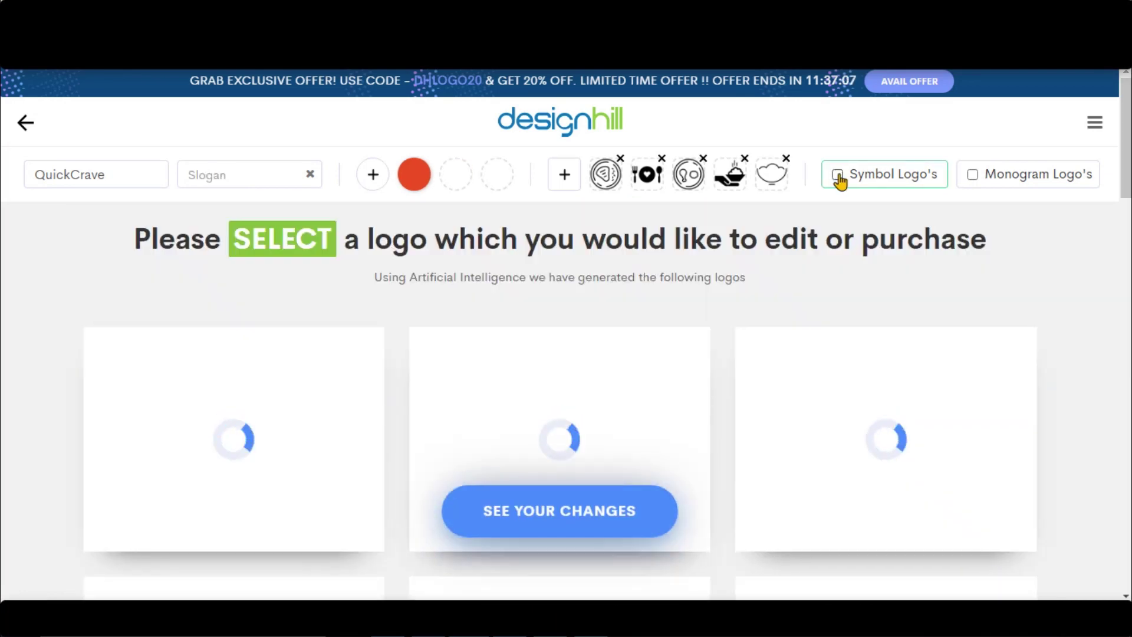
Filter the results to monogram logos and scroll through them
click(838, 174)
click(972, 174)
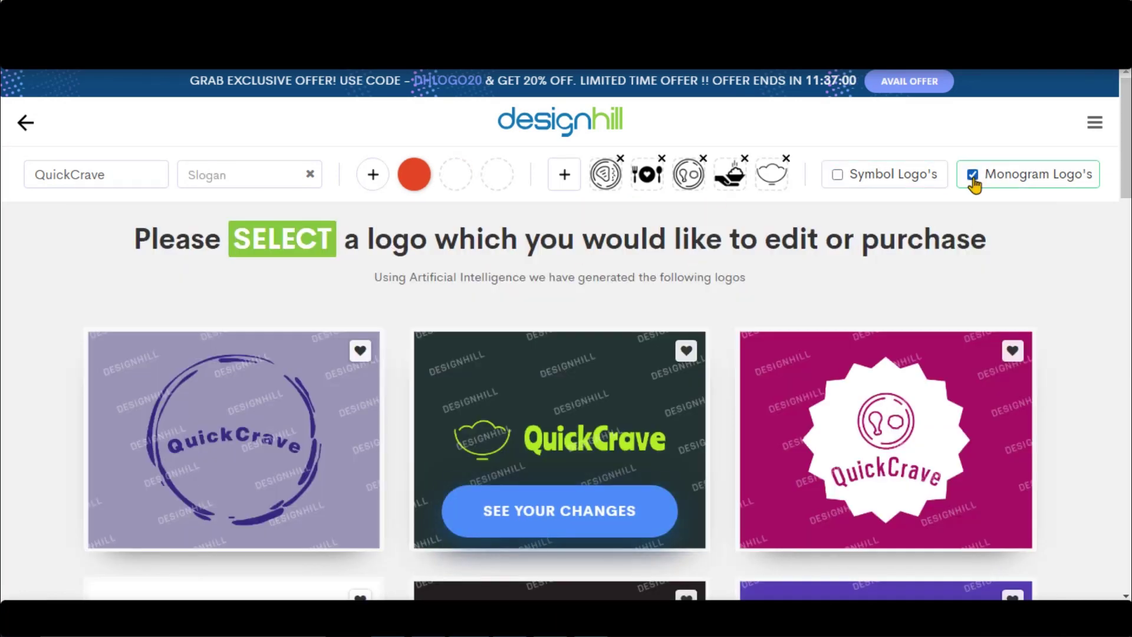
scroll(100, 400, down, 15)
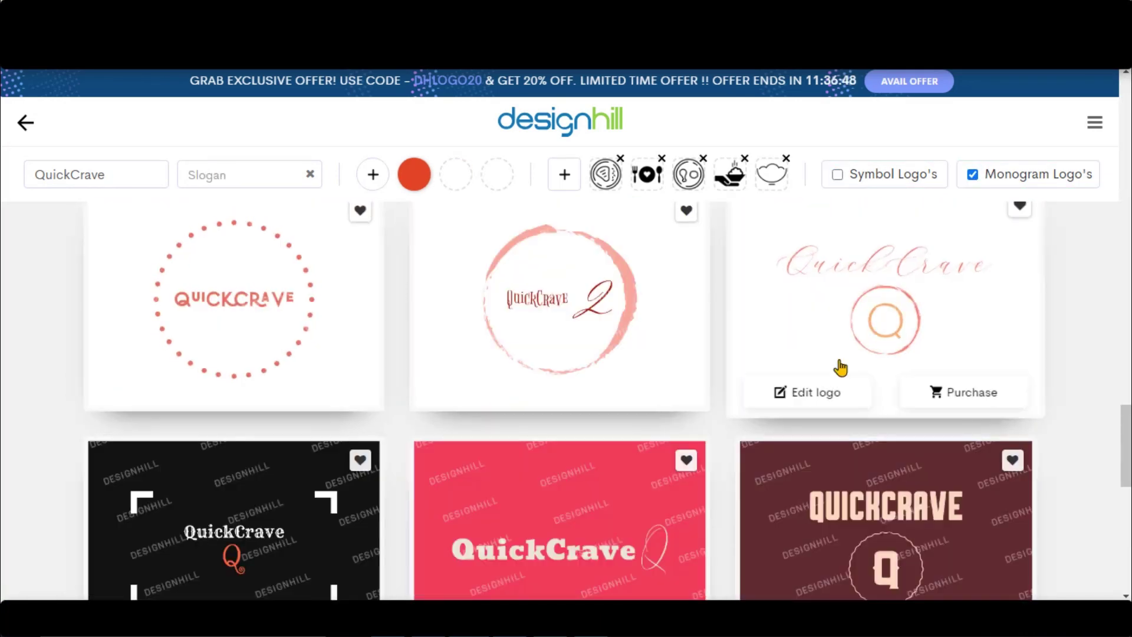
scroll(31, 401, down, 2)
scroll(18, 387, up, 4)
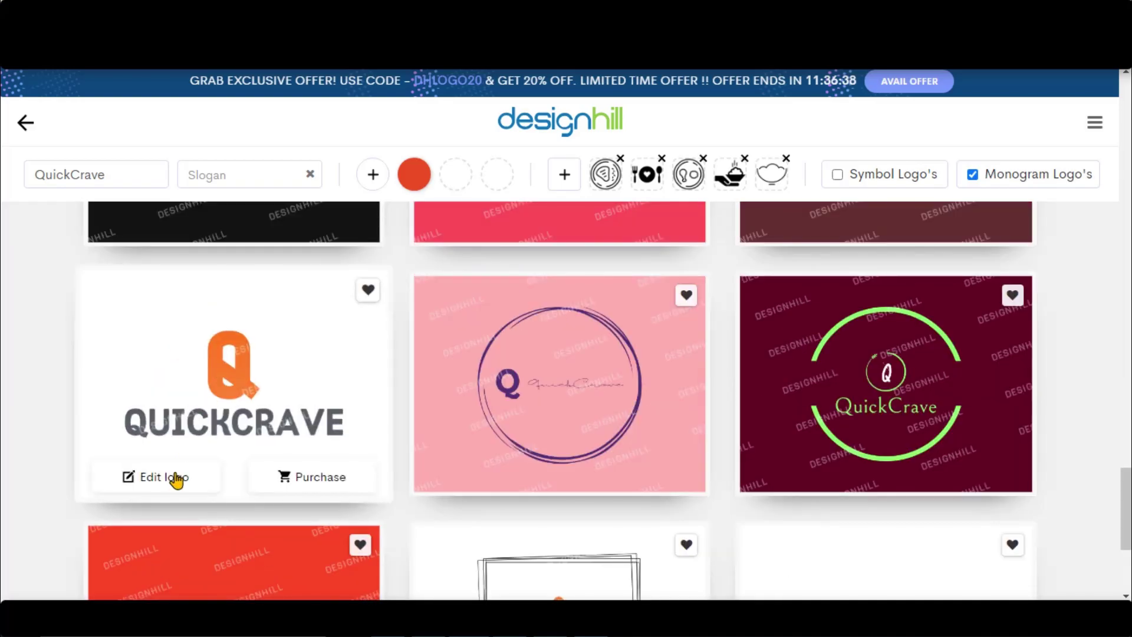
Open the orange Q QUICKCRAVE logo in the editor, review layouts, and open Name Options
click(176, 477)
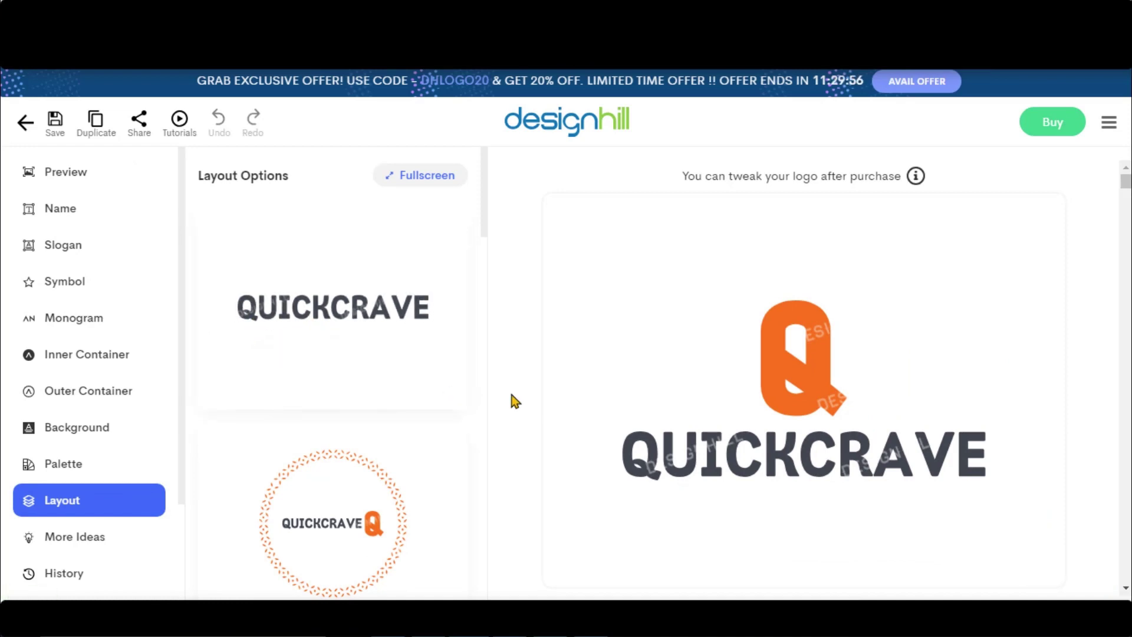
scroll(365, 290, down, 5)
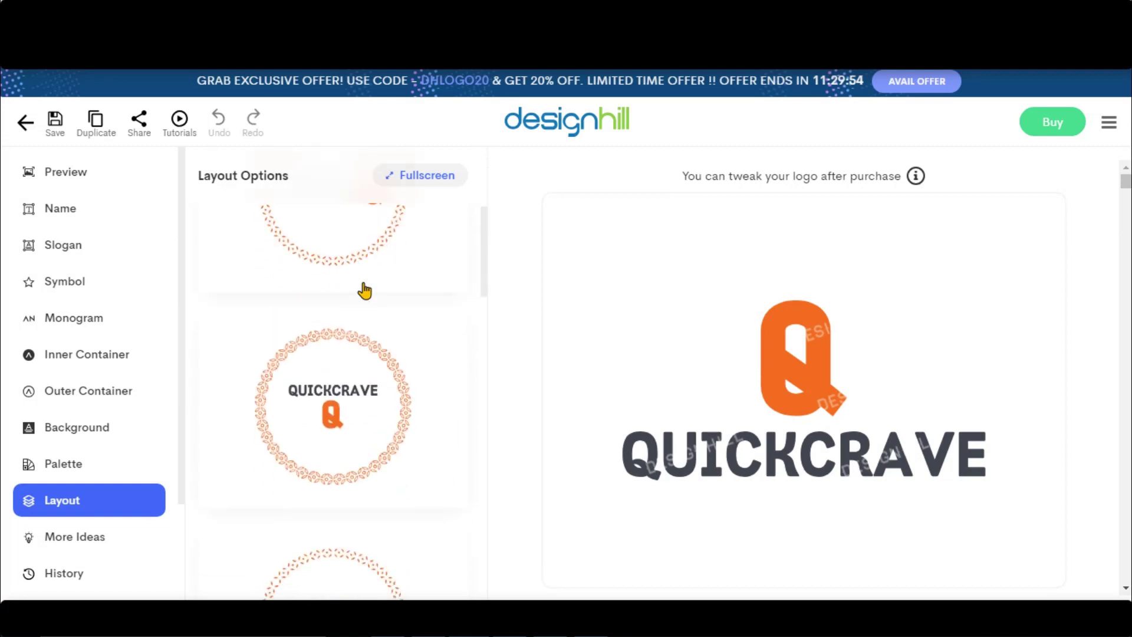
scroll(365, 291, down, 10)
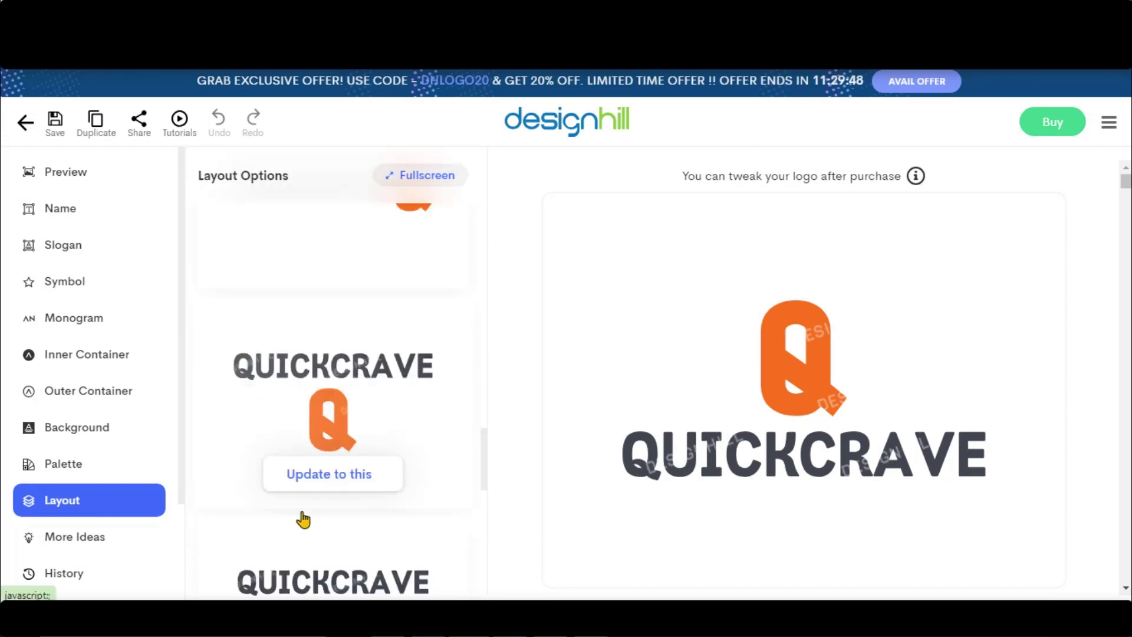
scroll(339, 493, down, 6)
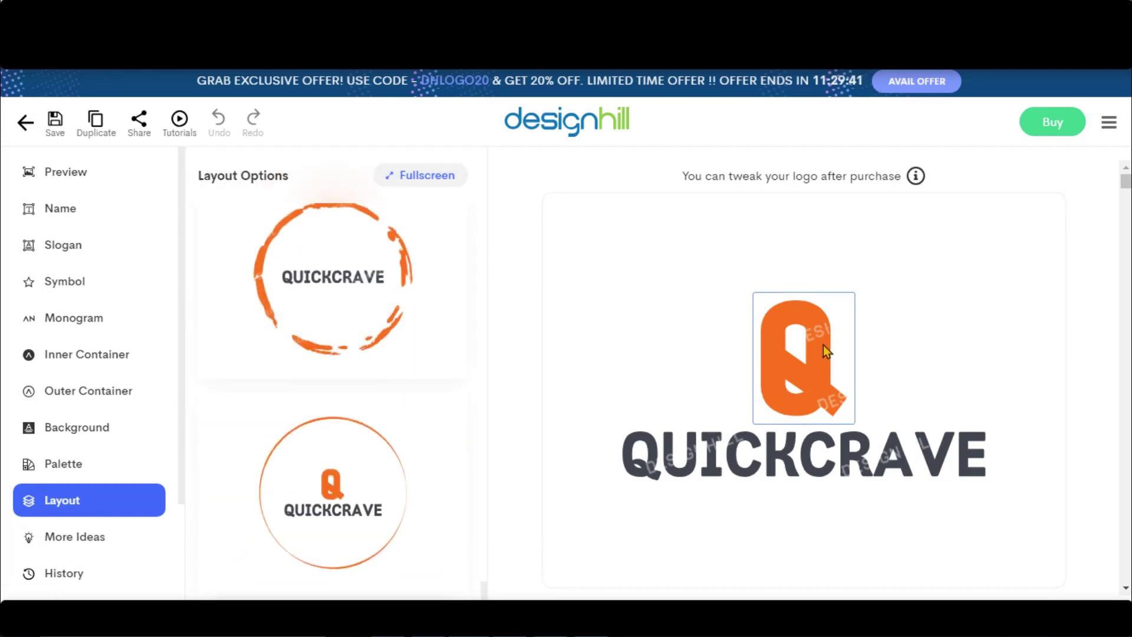
click(811, 362)
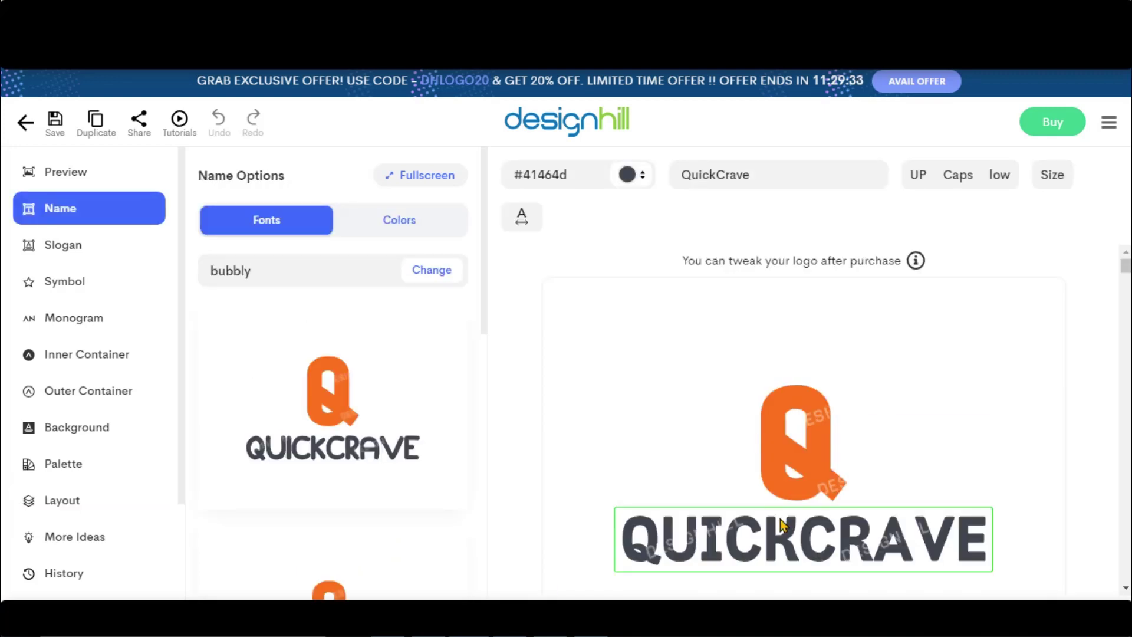
Try several font families for the name and settle on the tall condensed font
click(386, 269)
click(401, 308)
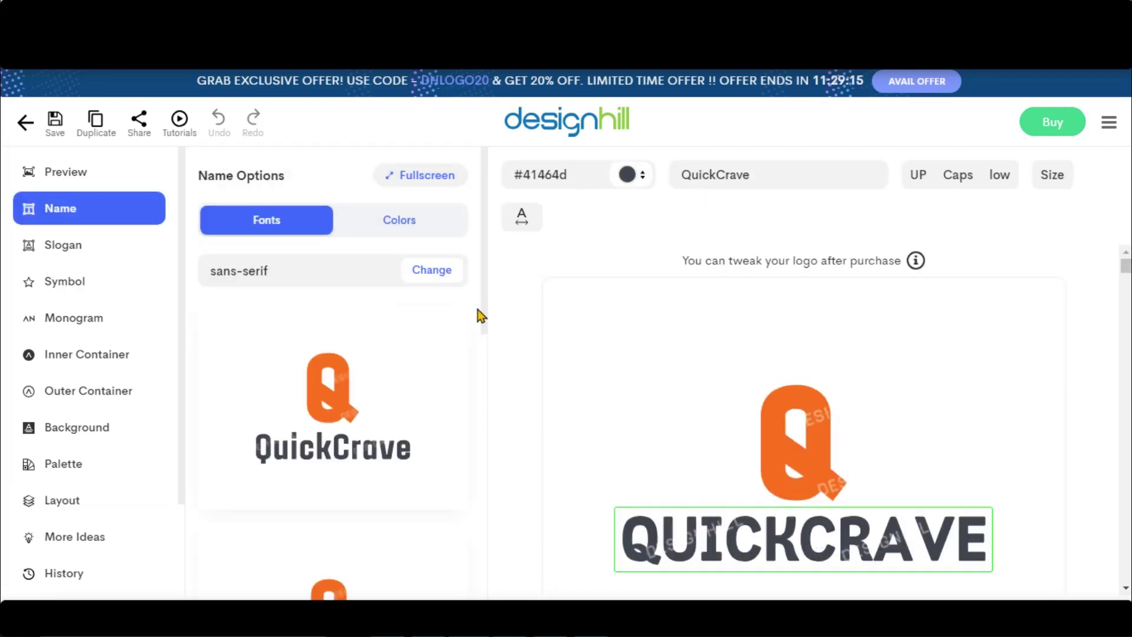
click(354, 270)
click(285, 307)
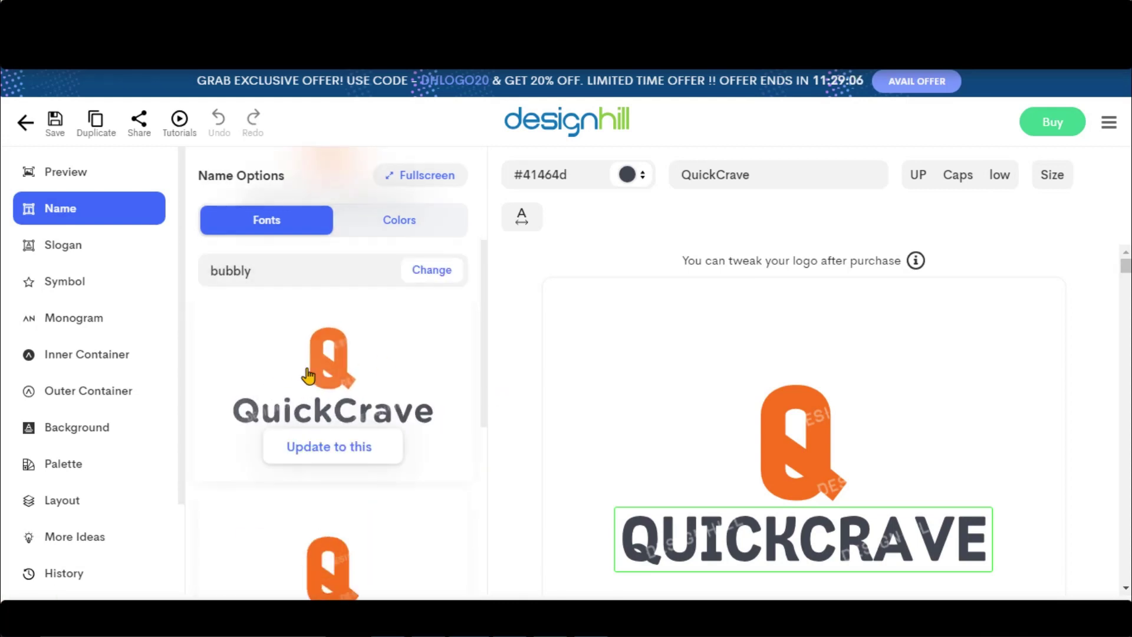
click(308, 375)
scroll(422, 397, down, 5)
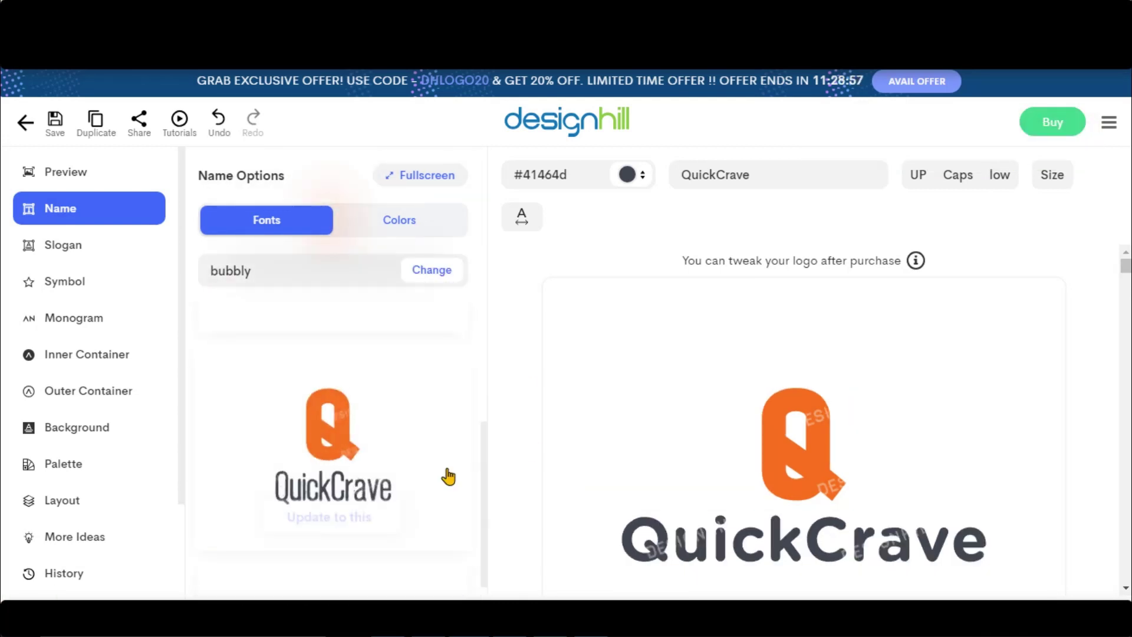
click(448, 477)
Colour the name with the platinum gradient after trying orange, black and gold
click(399, 220)
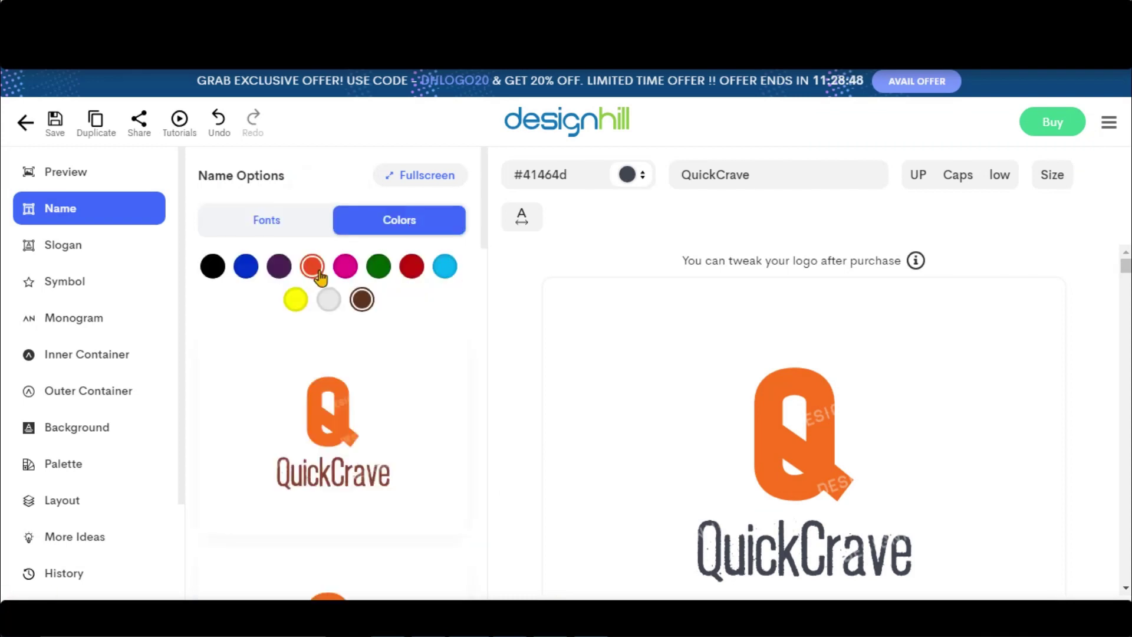
click(316, 272)
click(215, 268)
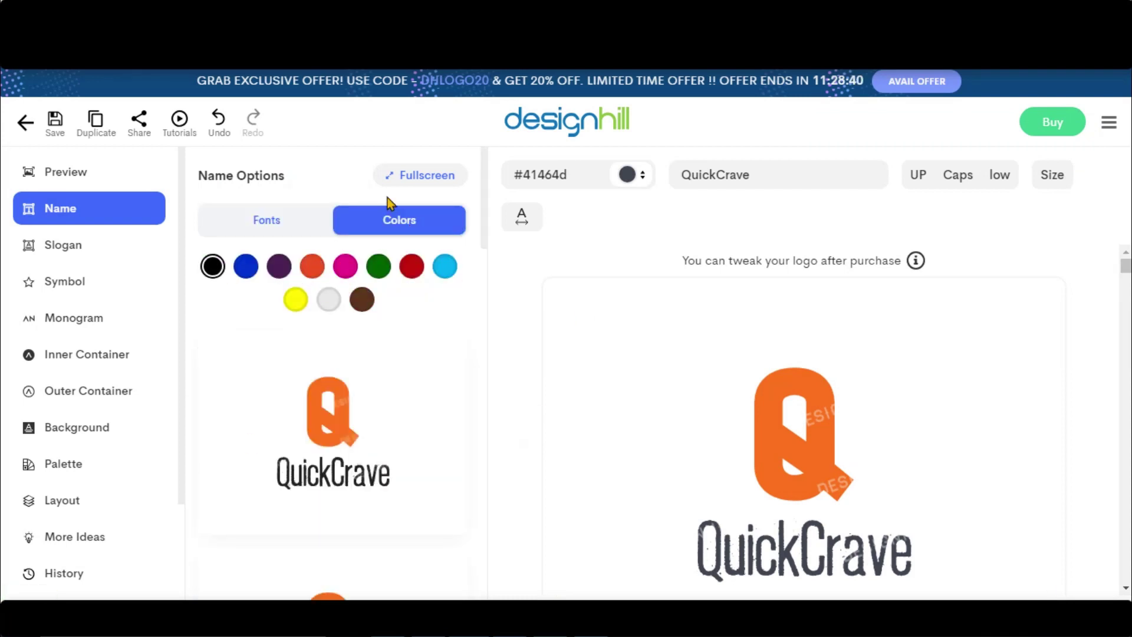
click(629, 175)
click(534, 412)
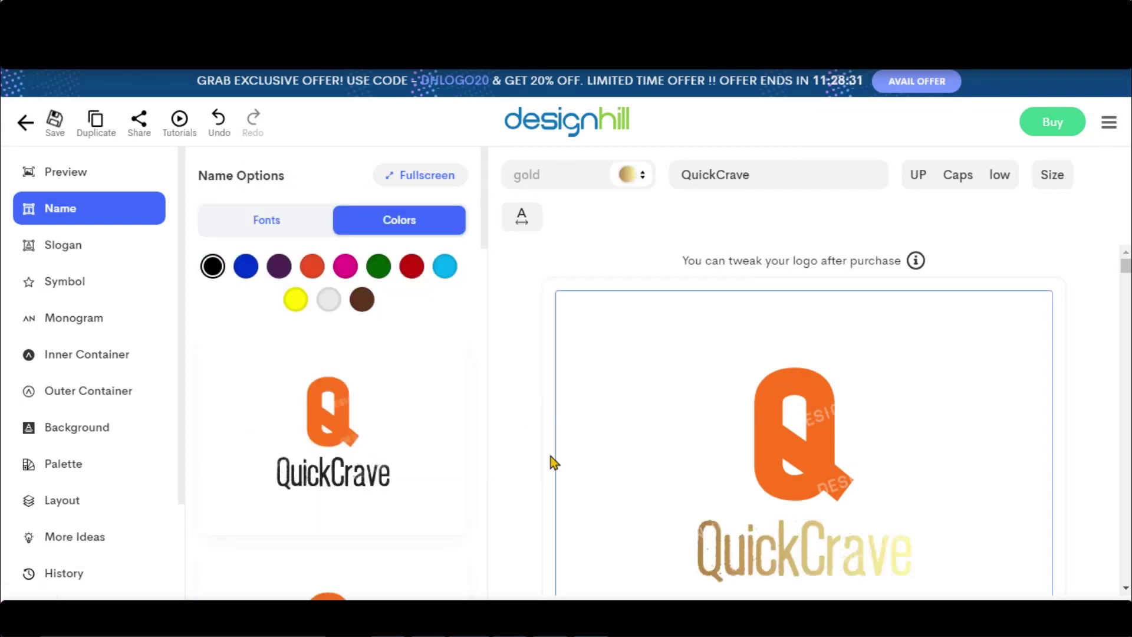
click(628, 176)
click(532, 436)
Make the name lowercase Quickcrave and shrink its size from 82 to about 45
click(964, 177)
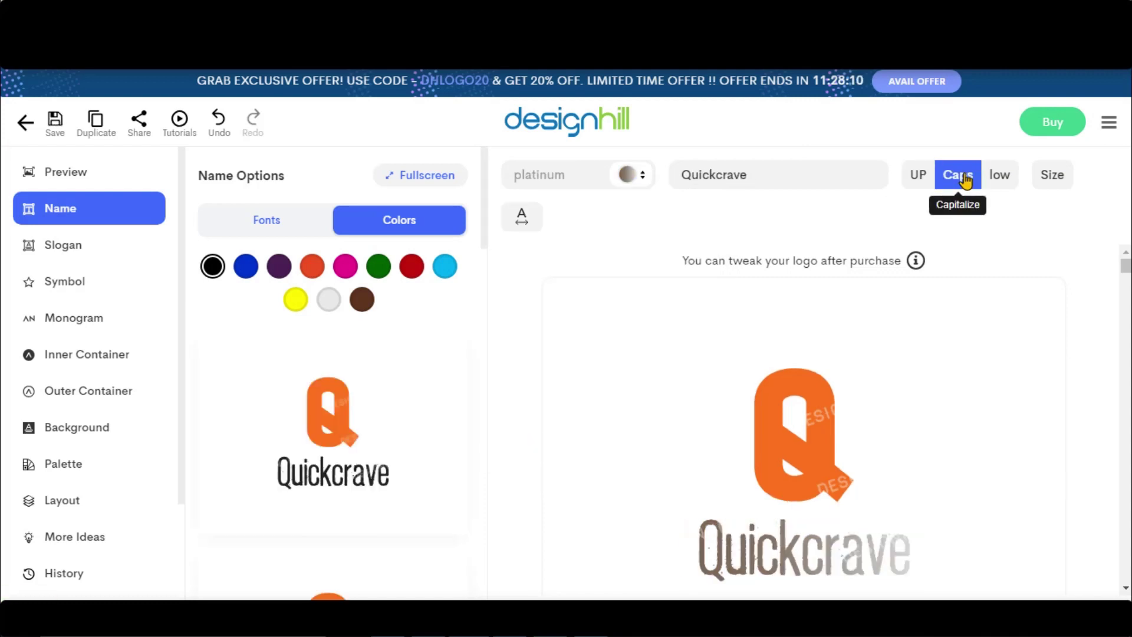
click(994, 187)
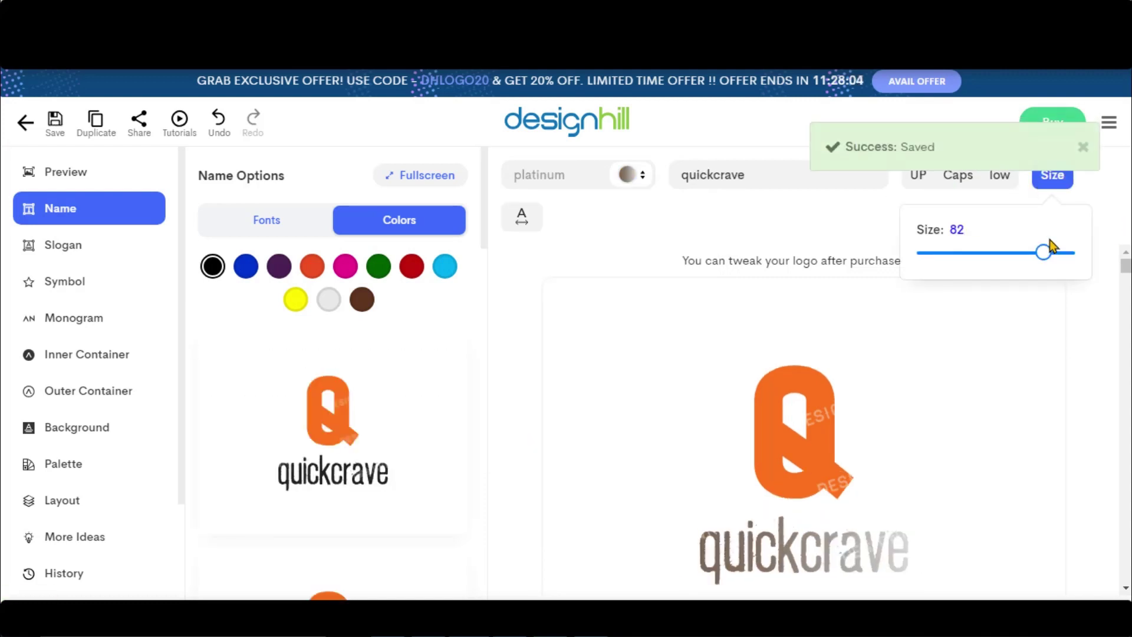
drag(1050, 247, 980, 263)
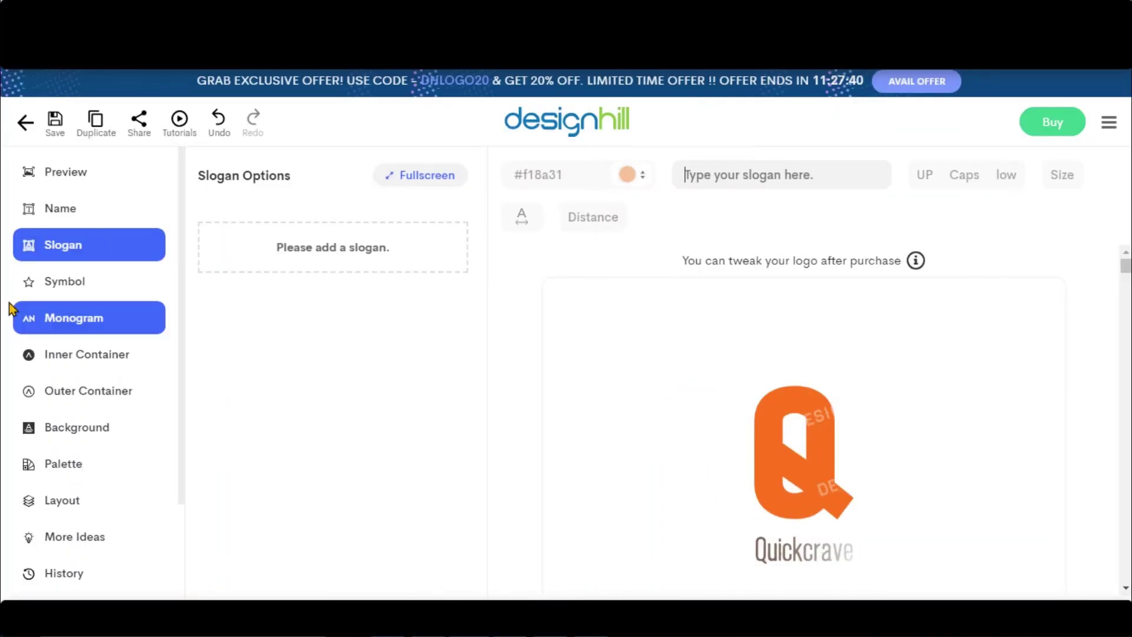
Browse the symbol and container options, then make the logo background yellow
click(89, 282)
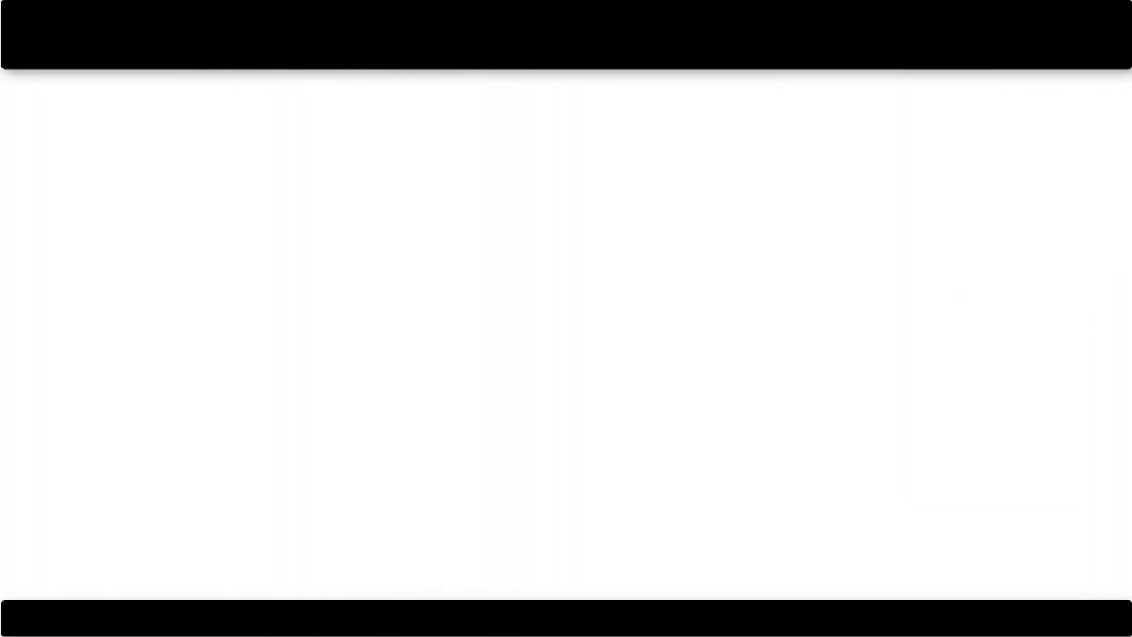
scroll(352, 406, down, 10)
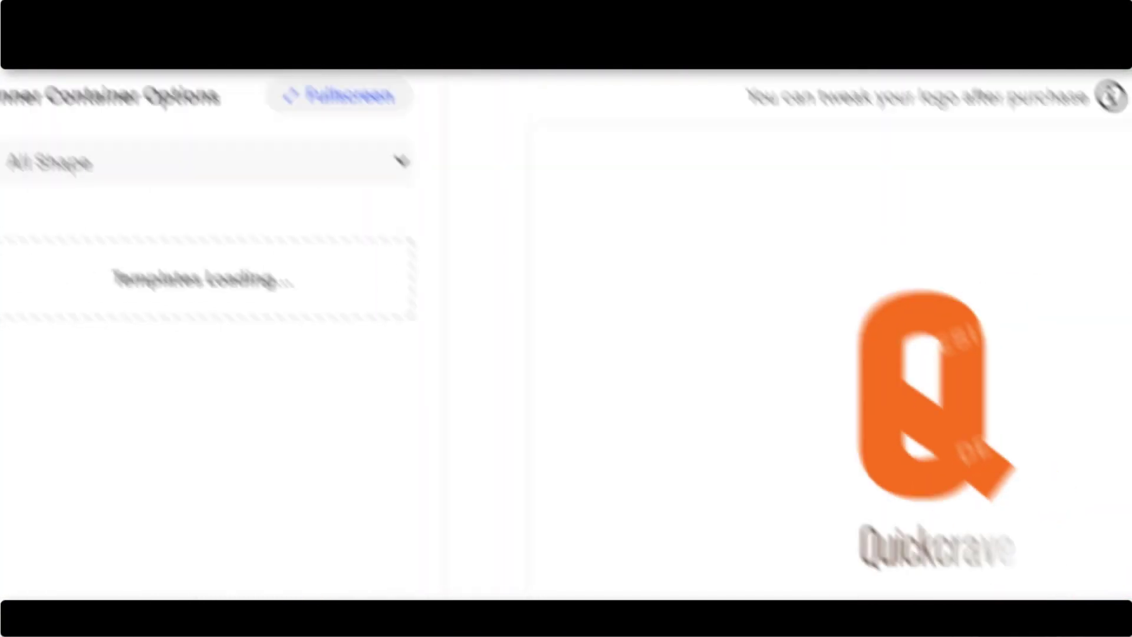
scroll(355, 410, down, 10)
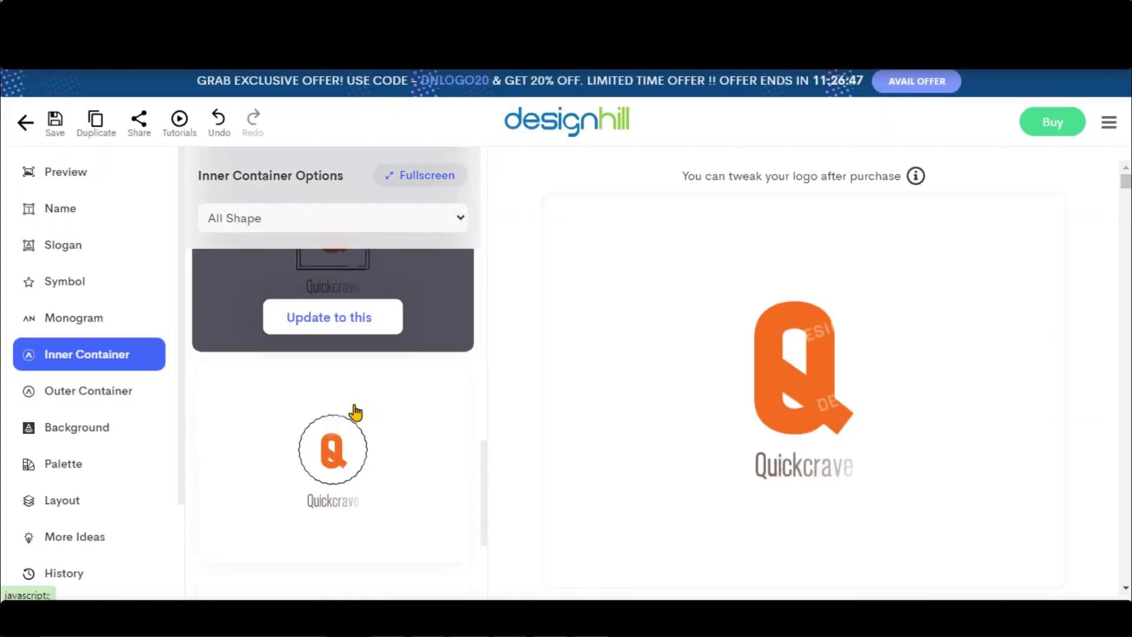
click(112, 397)
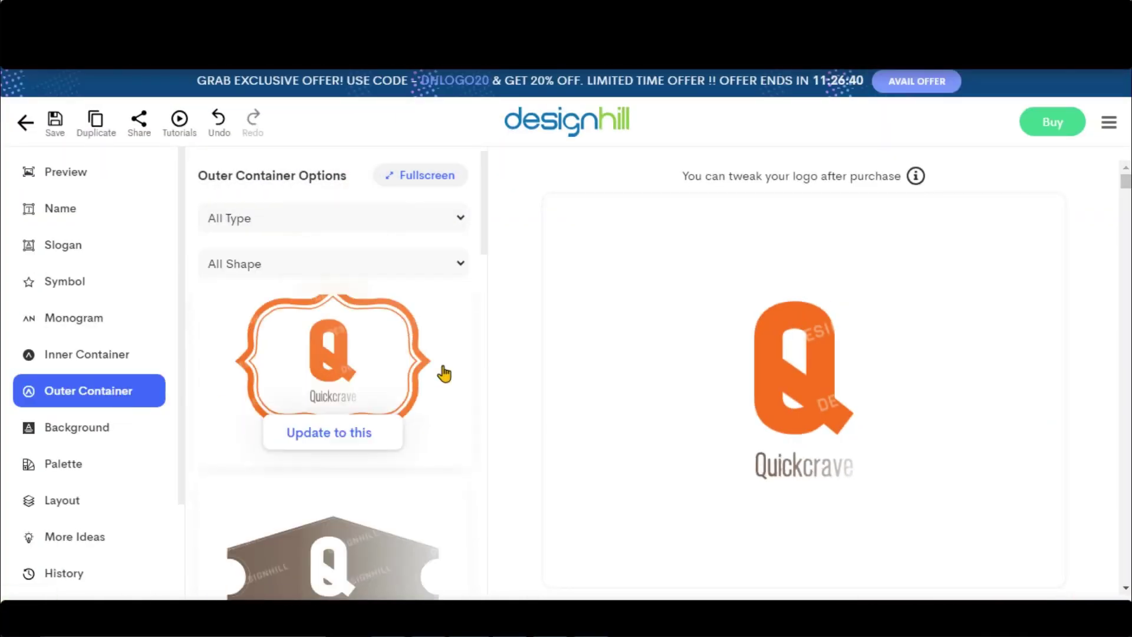
scroll(364, 458, down, 5)
scroll(364, 454, down, 3)
click(144, 429)
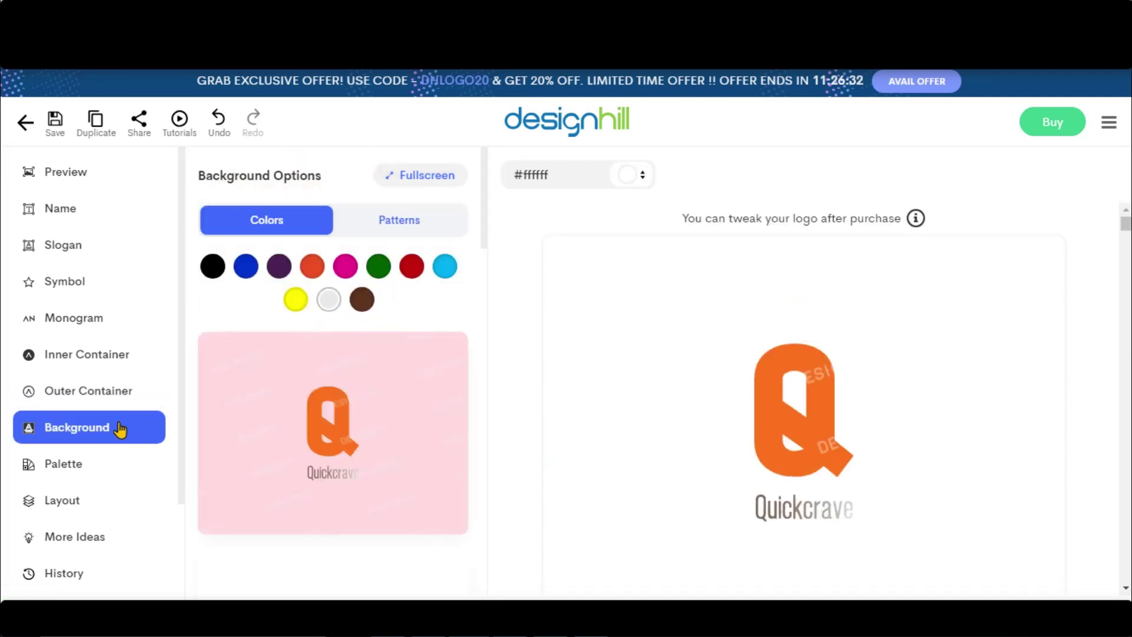
scroll(379, 397, down, 5)
scroll(405, 440, up, 3)
click(405, 440)
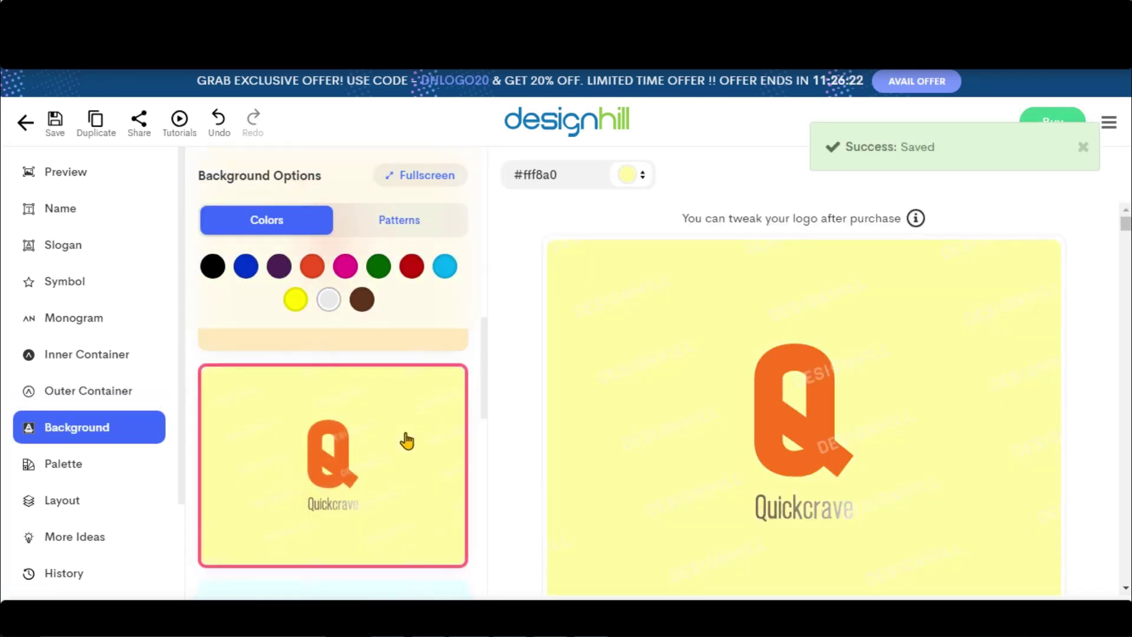
Apply the gold-and-black colour palette to the logo
click(121, 455)
scroll(371, 390, down, 5)
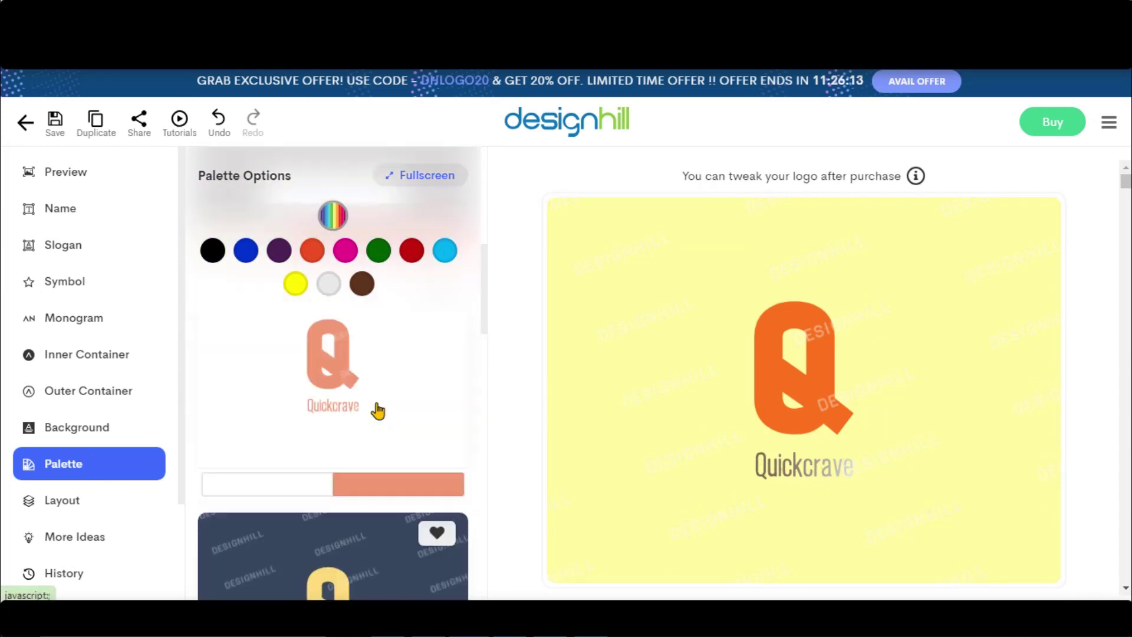
click(412, 356)
scroll(354, 413, down, 3)
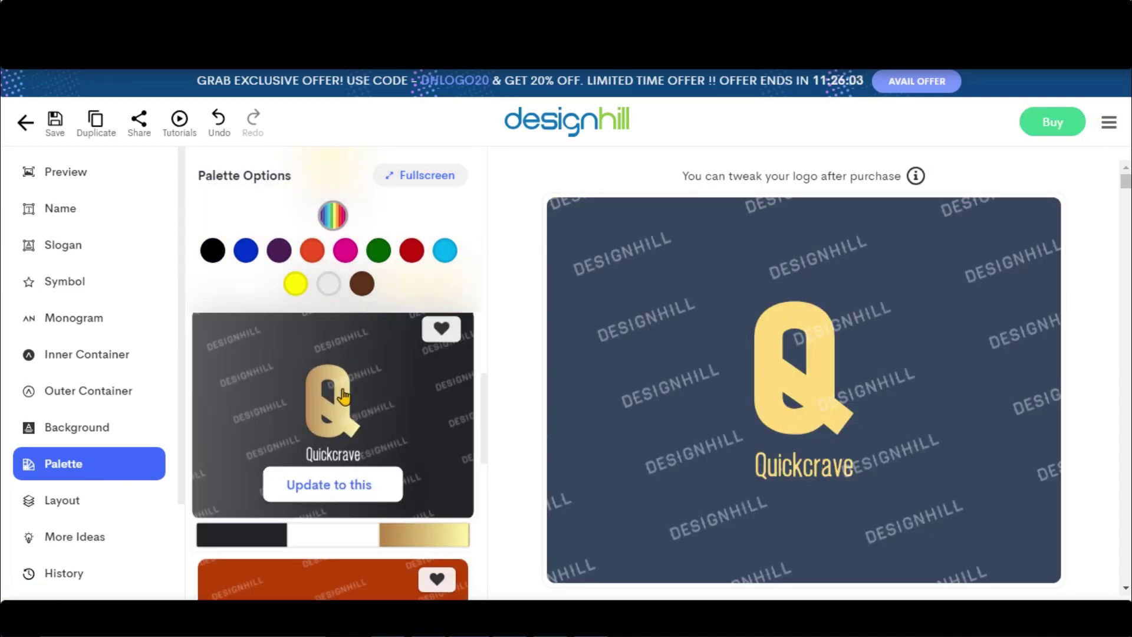
click(328, 480)
Scroll through the logo's layout alternatives
click(62, 500)
scroll(356, 445, down, 2)
scroll(356, 444, down, 10)
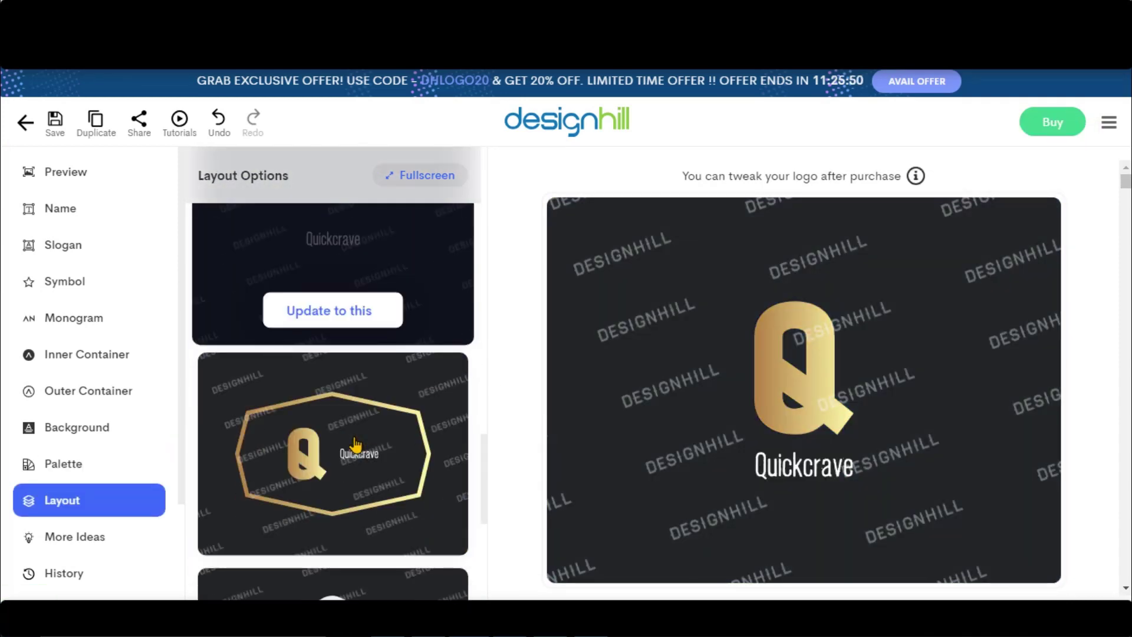
scroll(371, 570, down, 3)
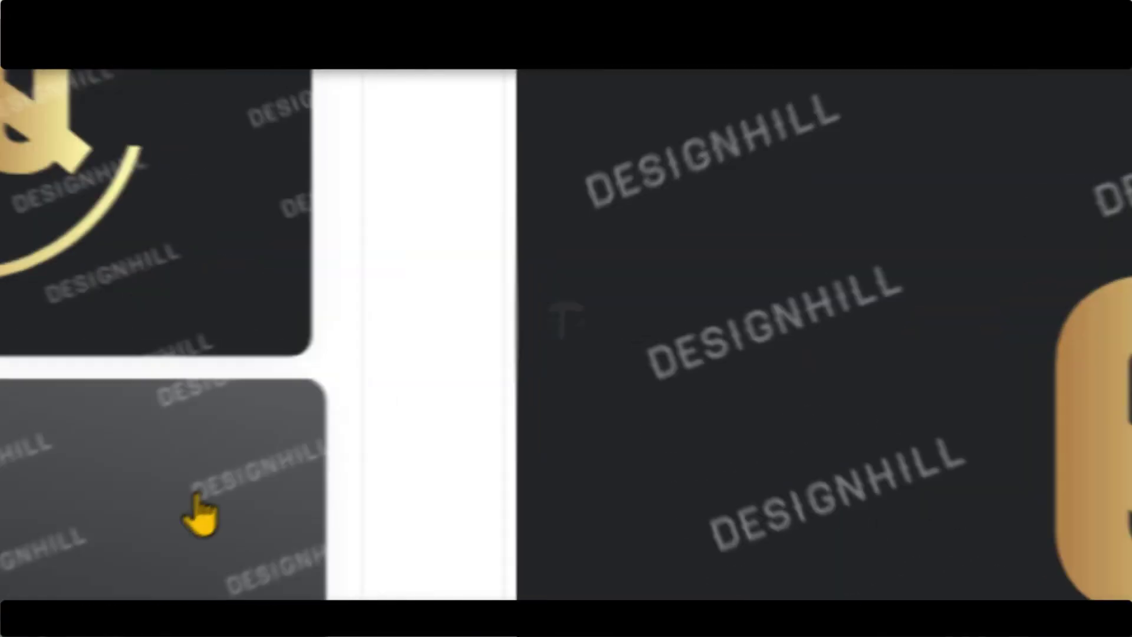
Review the QuickCrave product mockups and alternative logo ideas, then start the purchase with Buy
click(75, 537)
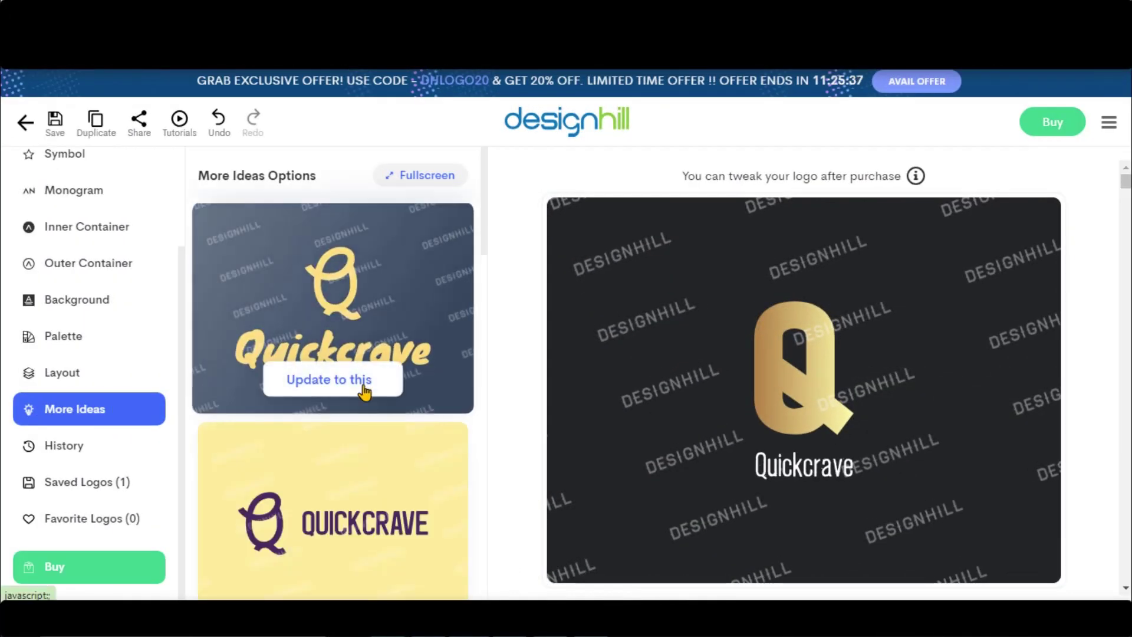
scroll(367, 450, down, 8)
scroll(366, 449, down, 10)
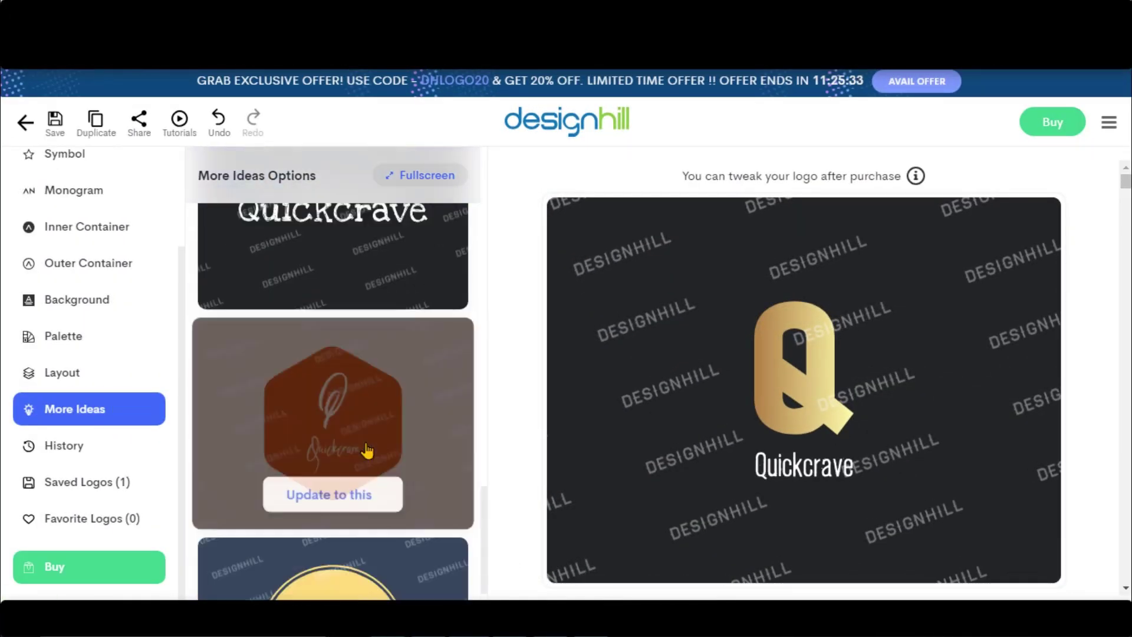
scroll(337, 469, down, 6)
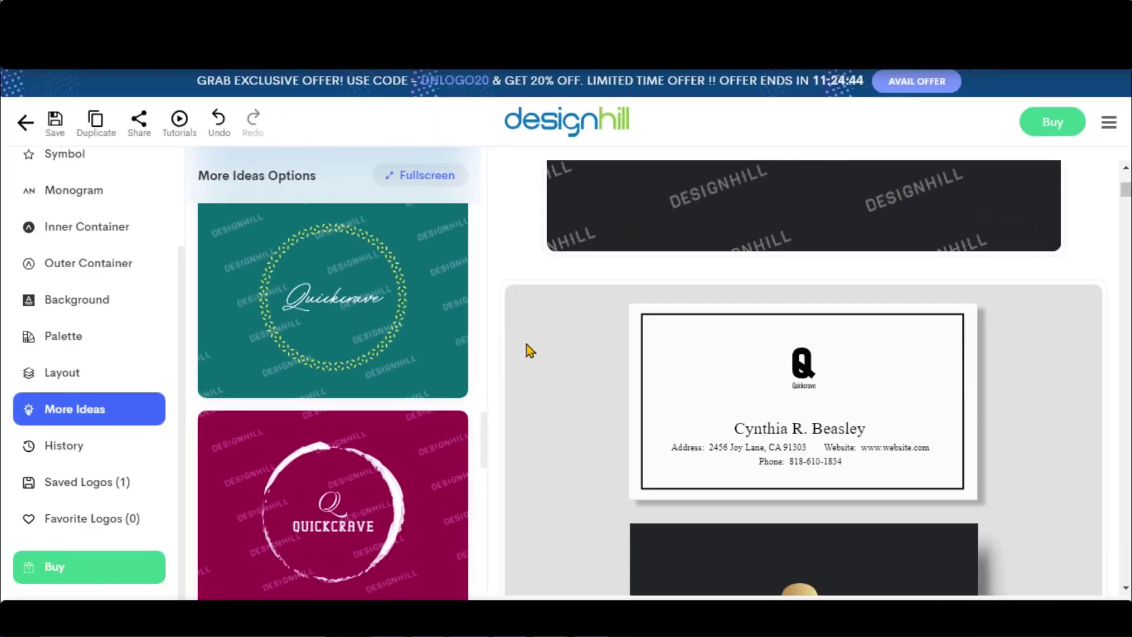
scroll(467, 374, down, 3)
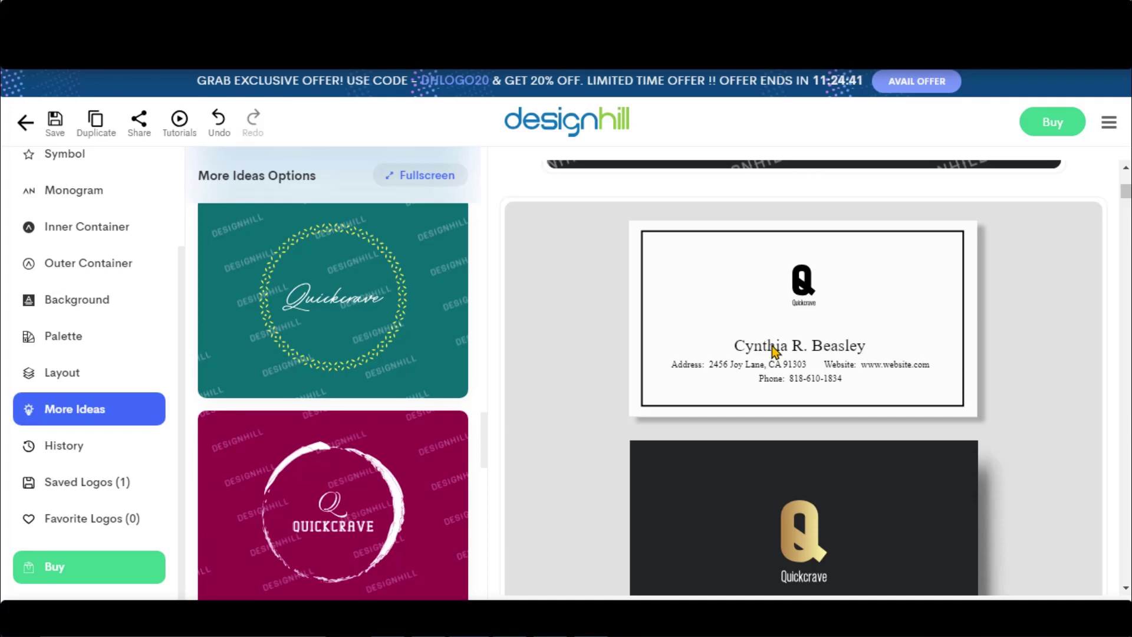
scroll(736, 399, down, 6)
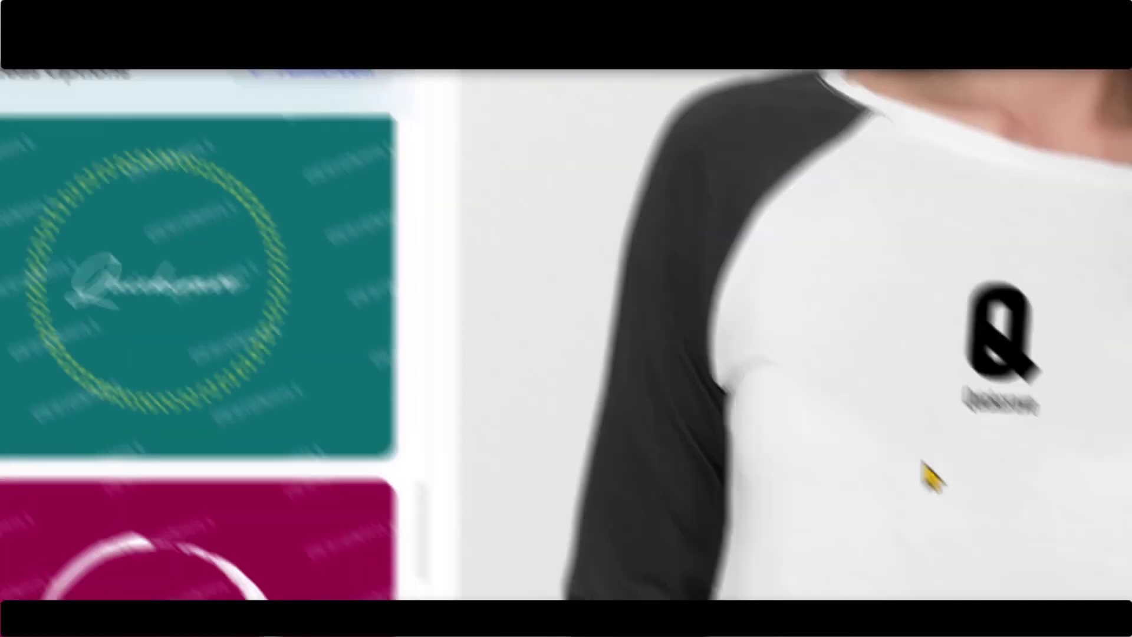
scroll(829, 348, down, 15)
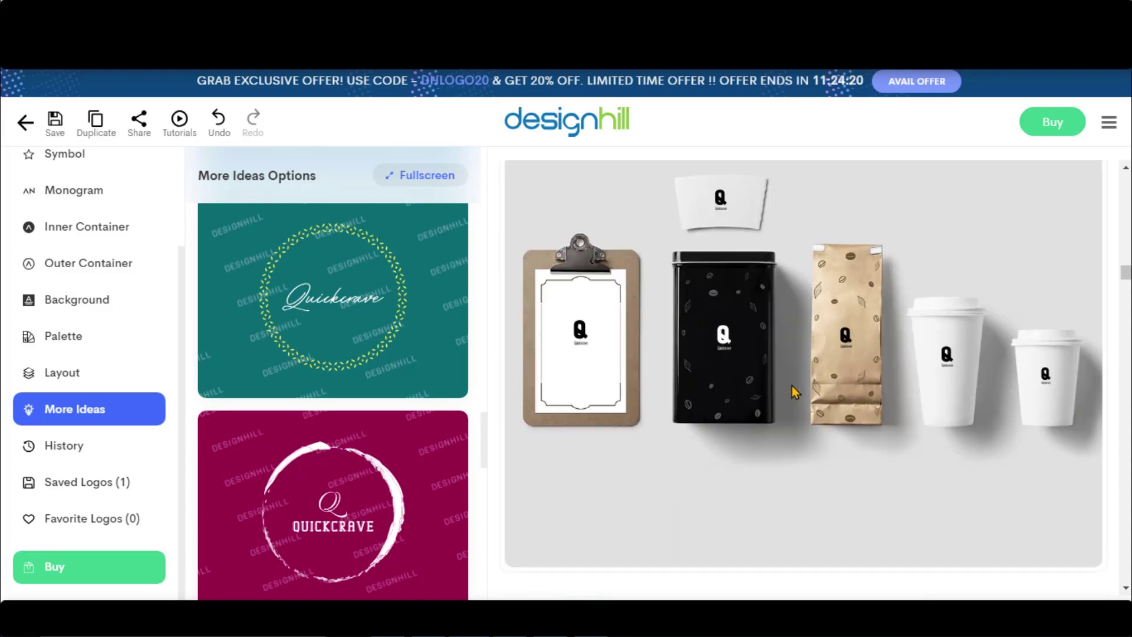
scroll(708, 407, down, 15)
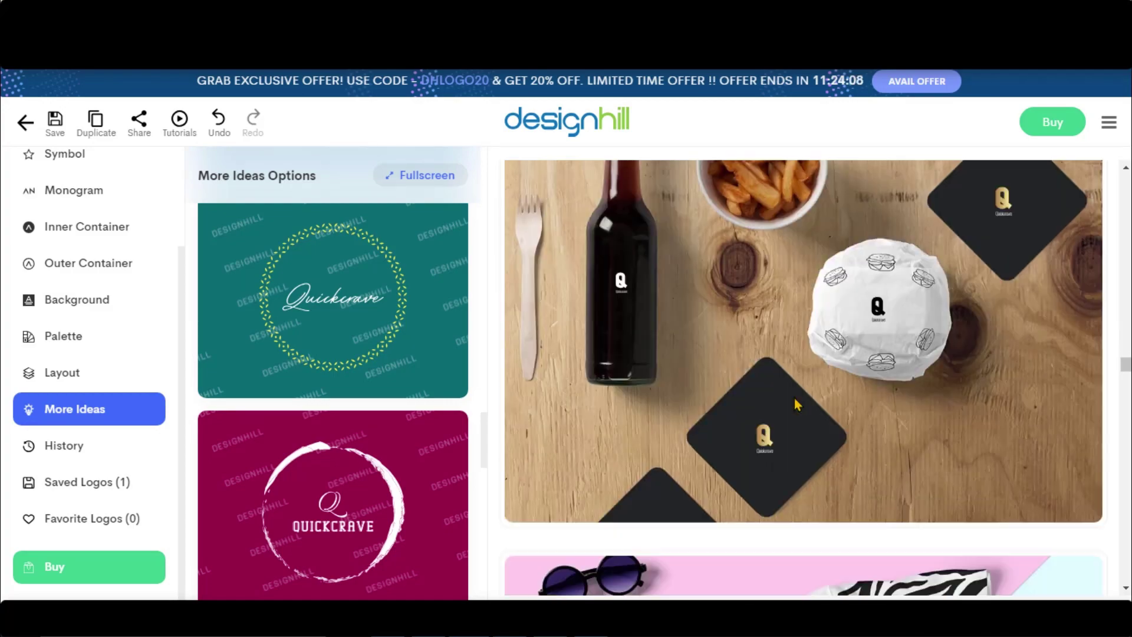
scroll(772, 420, down, 5)
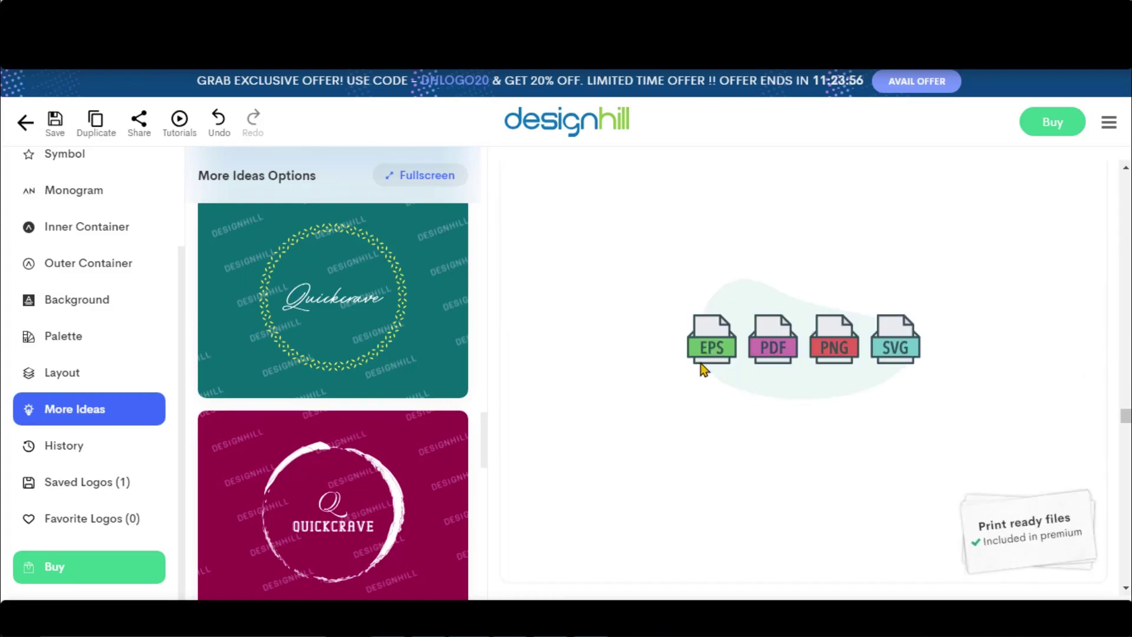
scroll(728, 435, down, 10)
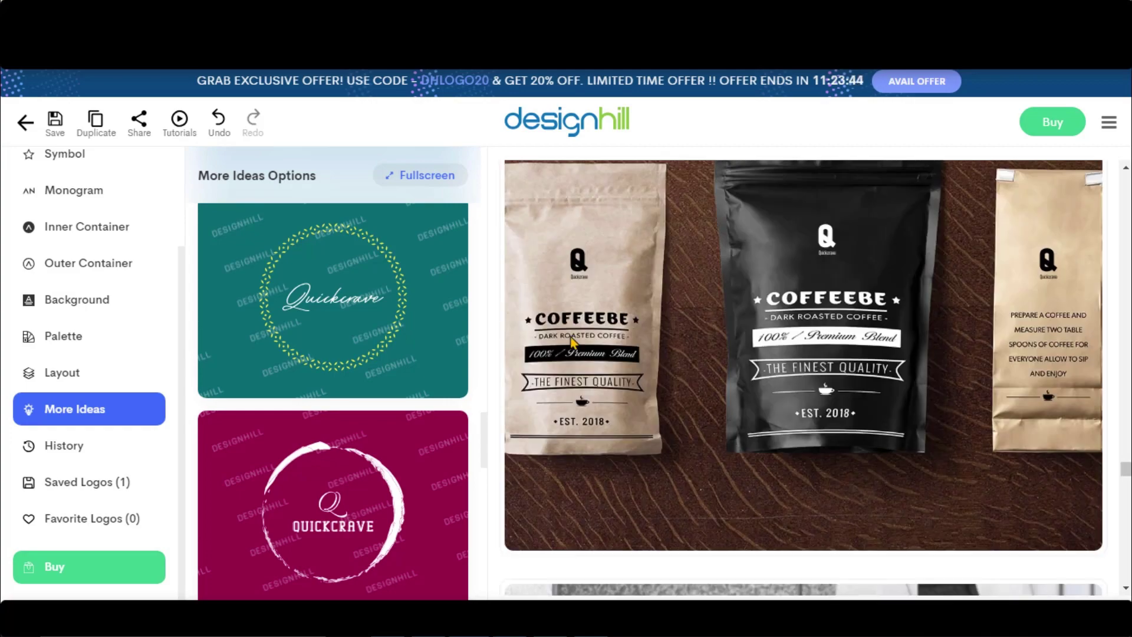
scroll(731, 475, down, 5)
scroll(732, 475, down, 5)
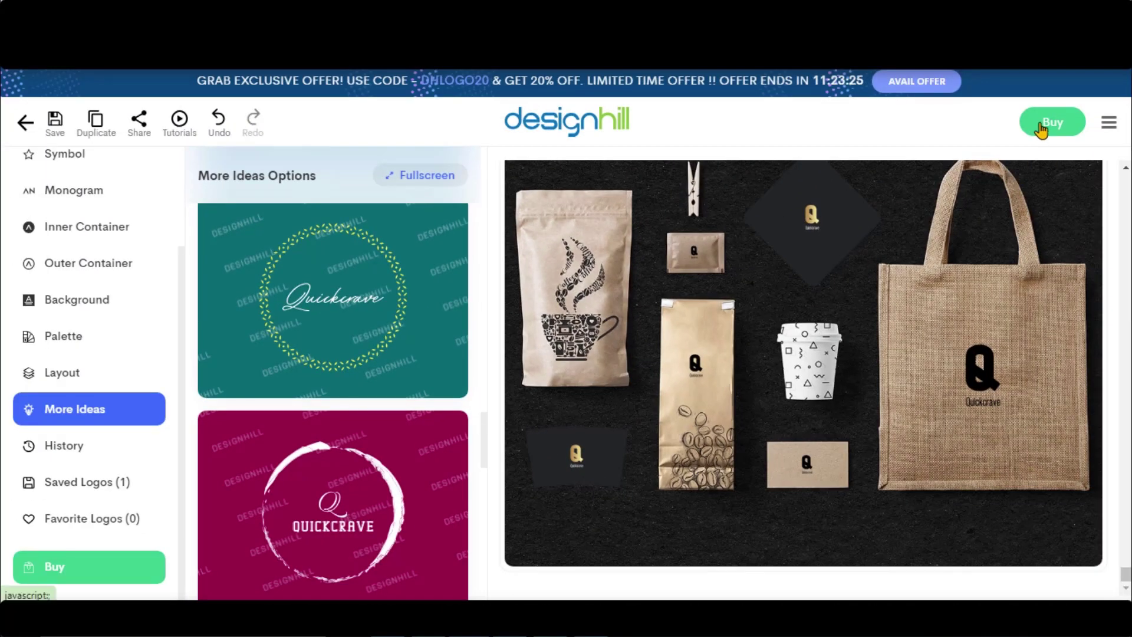
click(1042, 128)
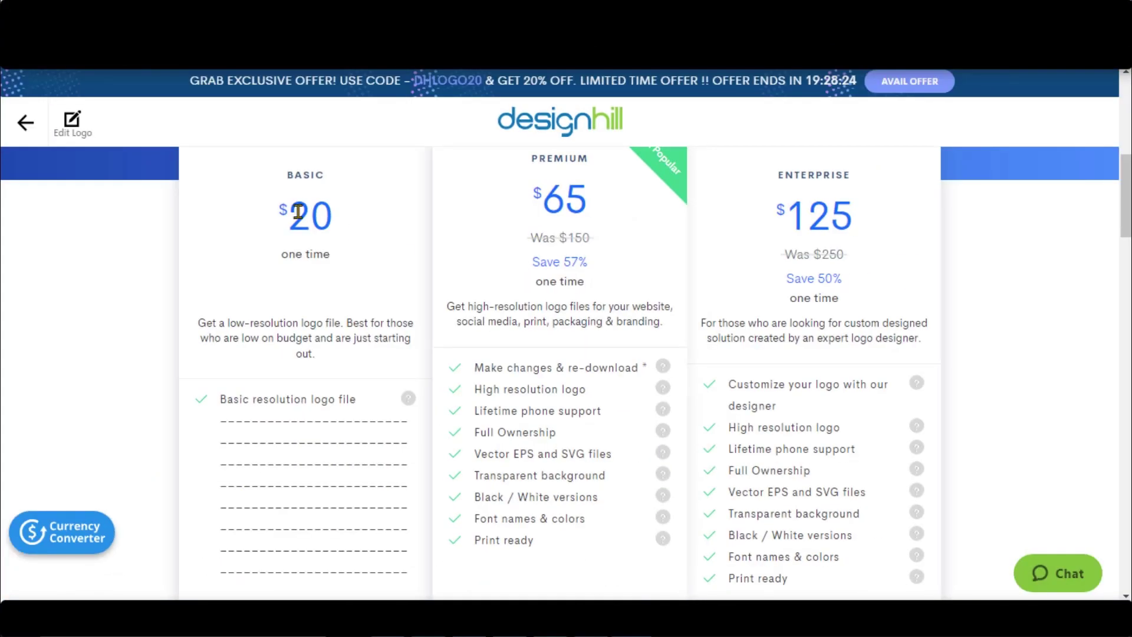
Compare the Basic, Premium and Enterprise plans, highlighting their feature lines and prices
scroll(334, 252, down, 2)
scroll(334, 252, down, 2)
drag(227, 234, 349, 234)
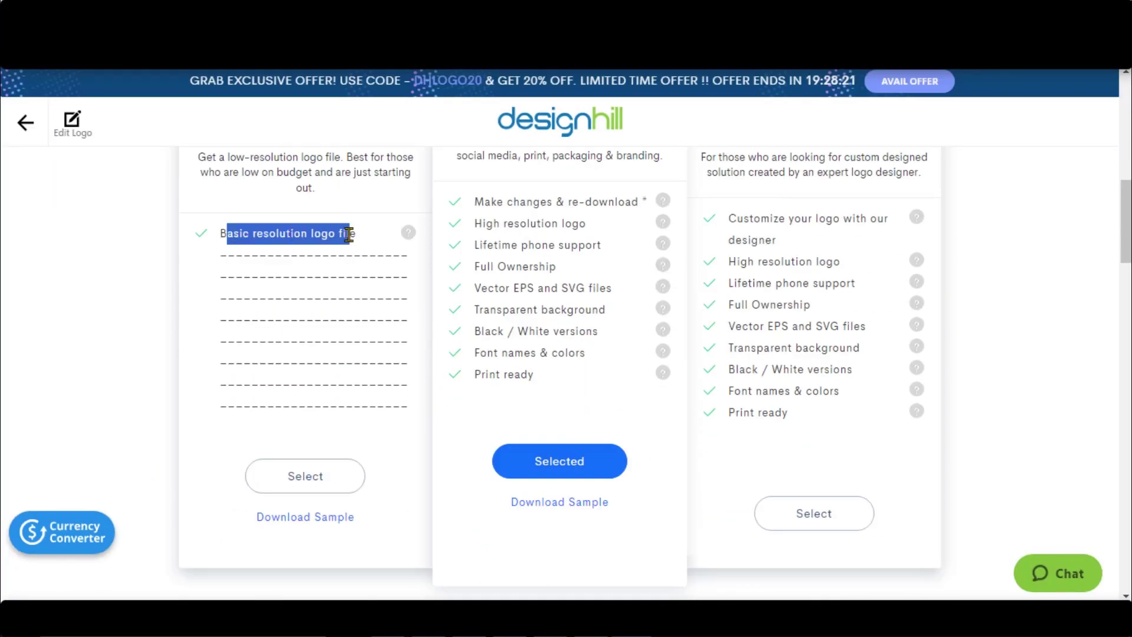
triple_click(276, 234)
scroll(230, 263, up, 3)
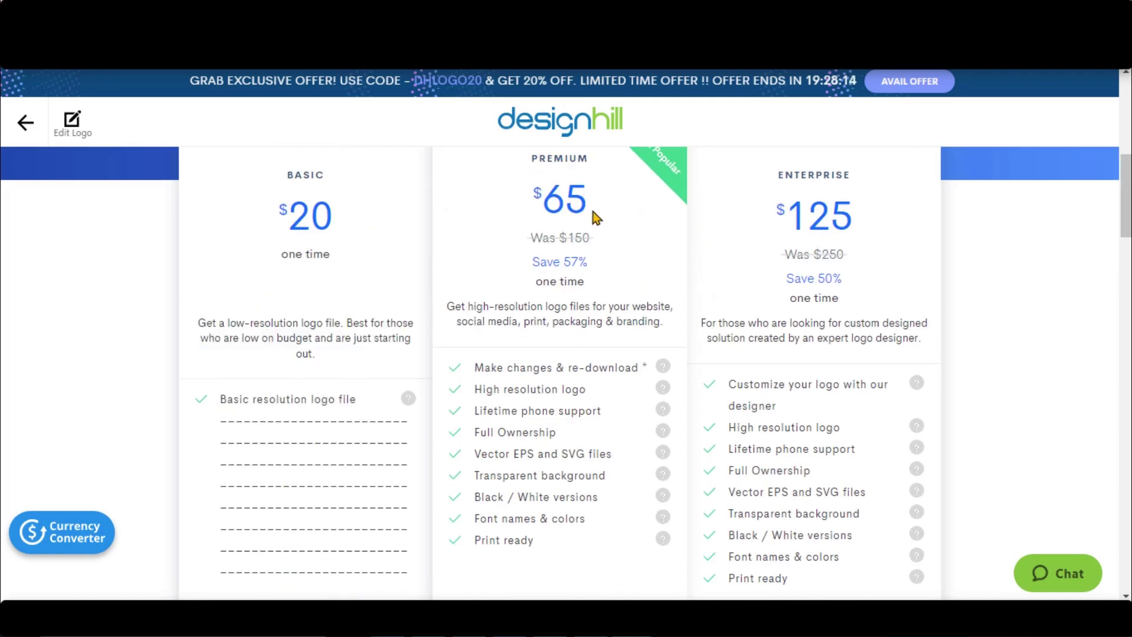
scroll(480, 201, down, 3)
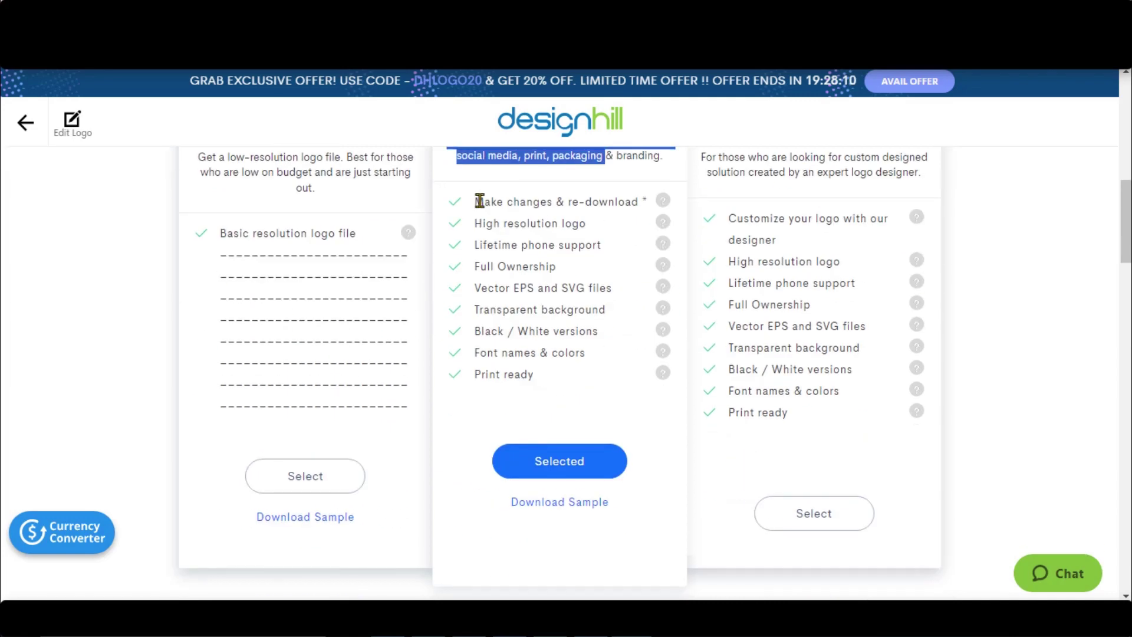
click(512, 380)
scroll(773, 321, up, 2)
drag(732, 303, 749, 455)
scroll(822, 434, up, 5)
drag(777, 382, 863, 391)
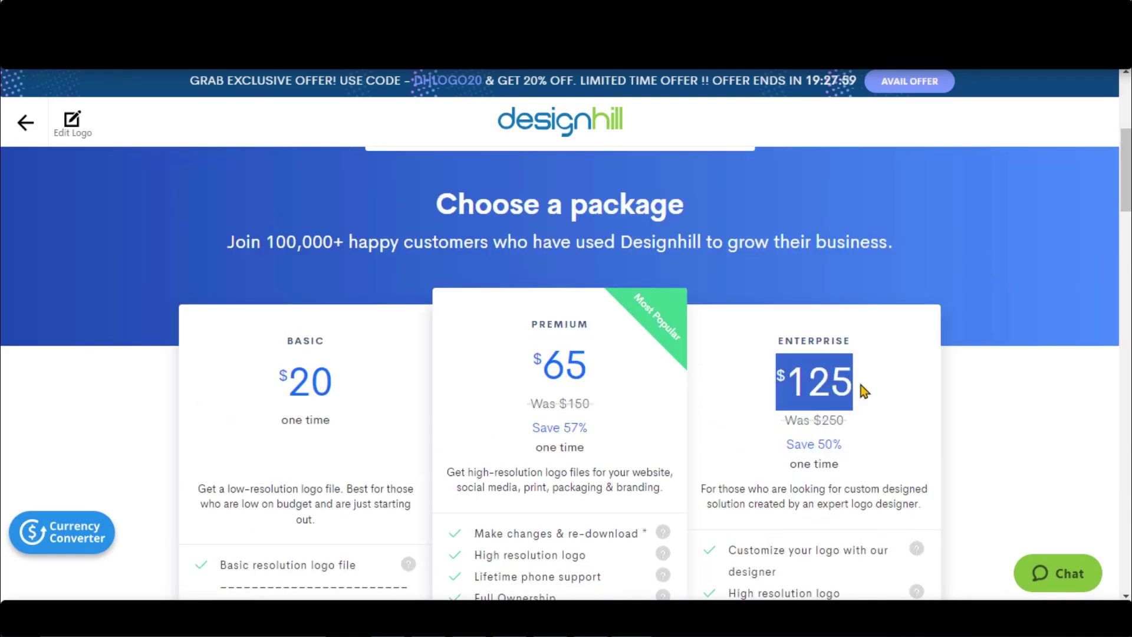
scroll(790, 384, down, 9)
Download the Premium sample package and look over its pdf, png and svg folders
click(573, 335)
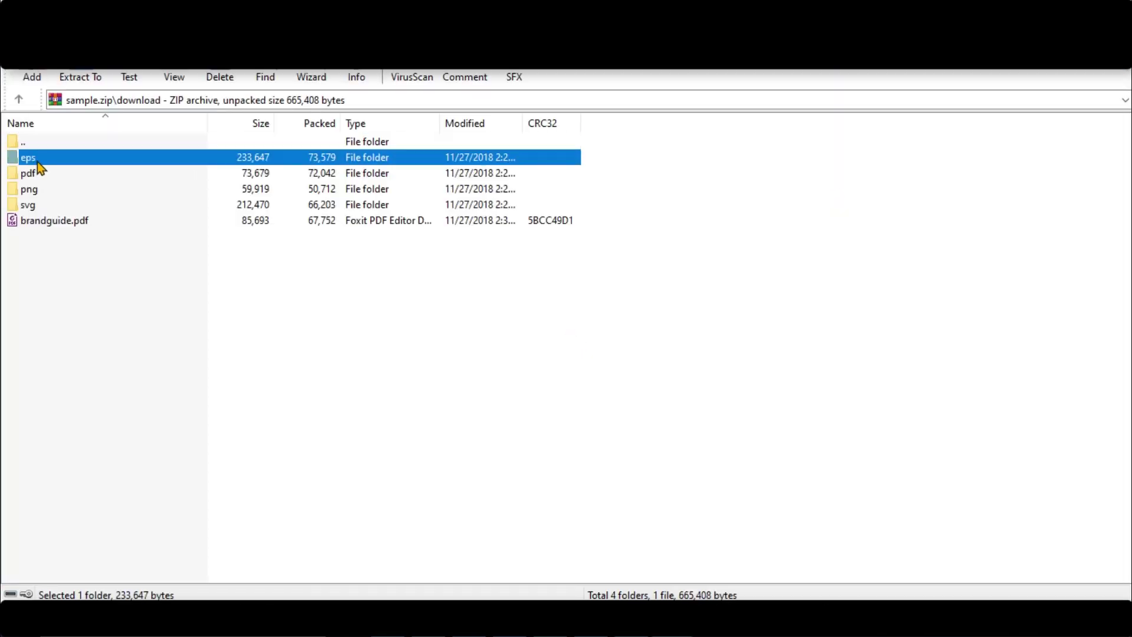
click(34, 174)
click(33, 189)
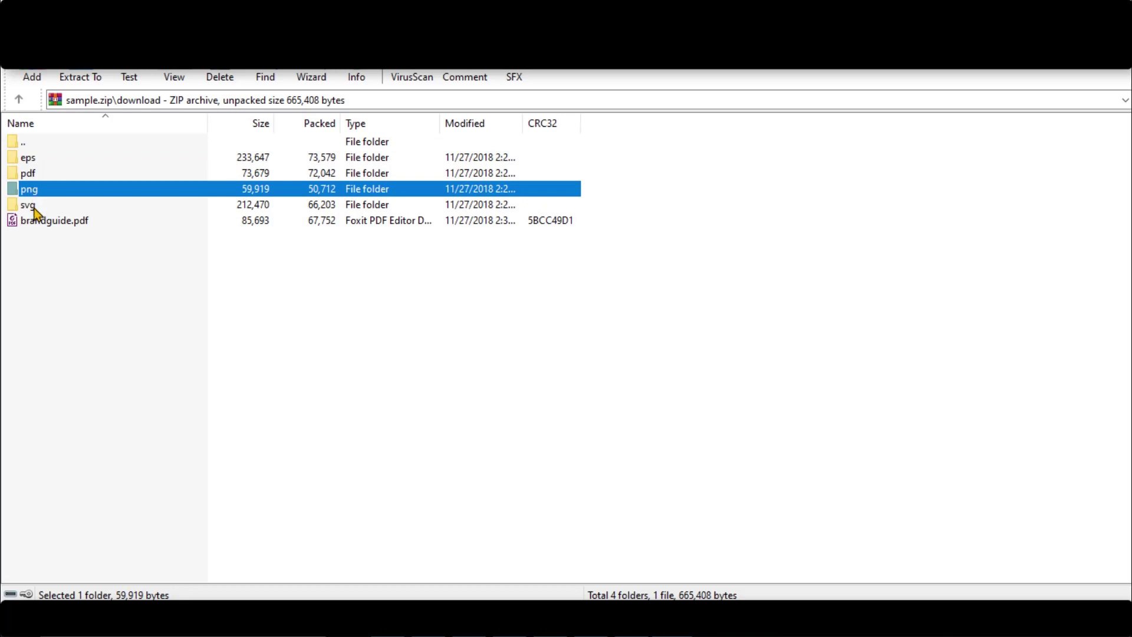
click(33, 203)
Preview color_logo.png, color_logo_transparent.png and dark_logo_transparent.png from the png folder
double_click(32, 189)
click(64, 160)
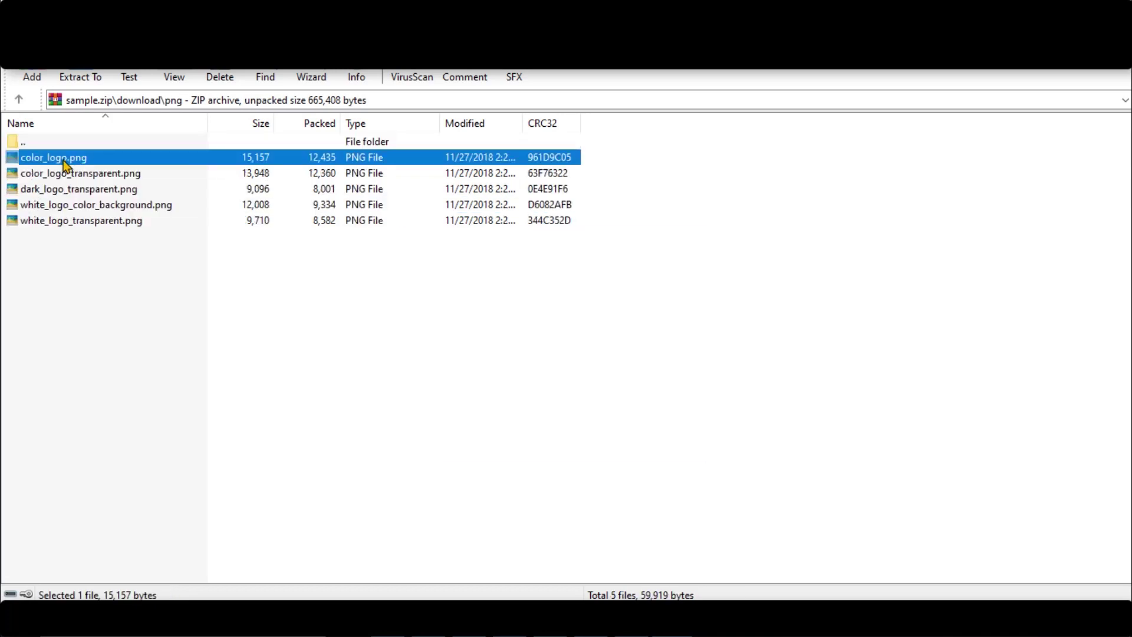
double_click(63, 160)
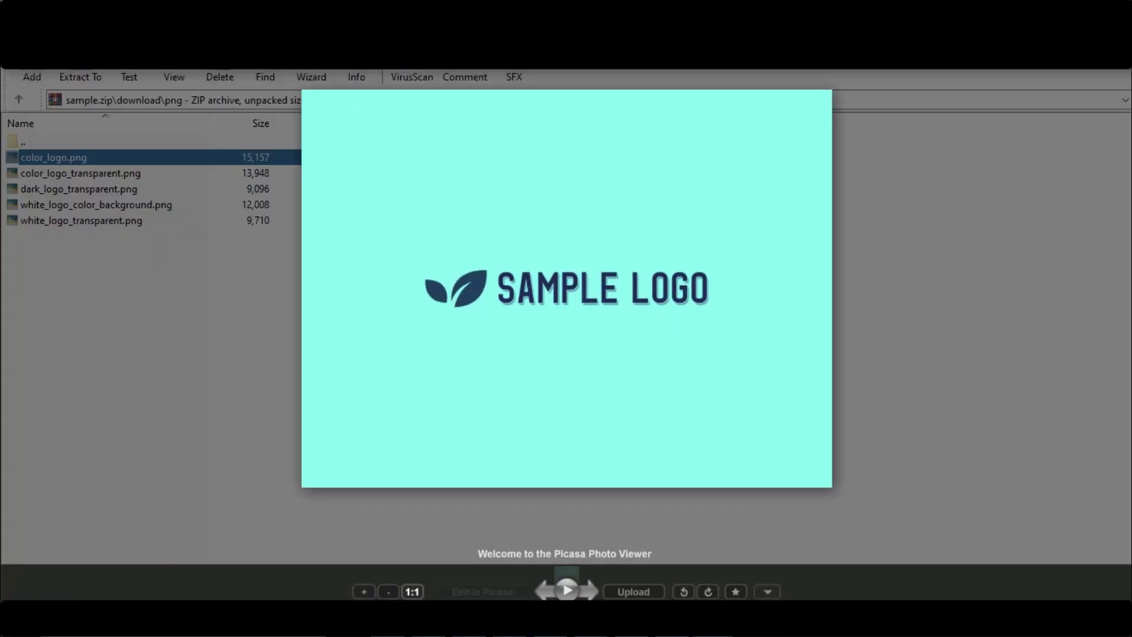
key(Escape)
double_click(132, 173)
key(Escape)
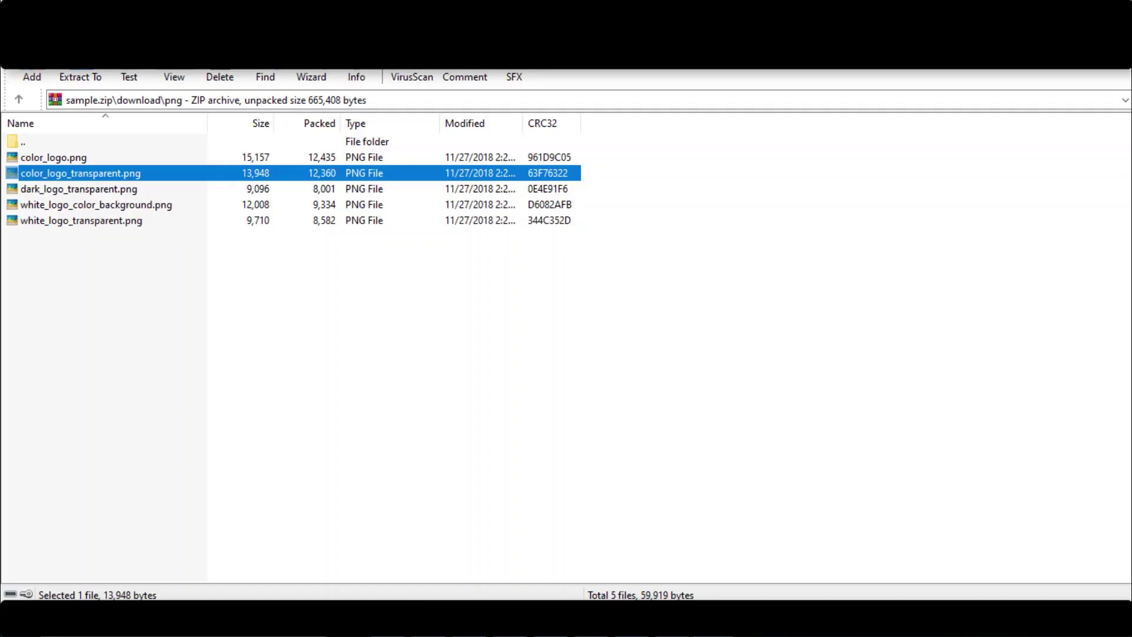
double_click(92, 190)
key(Escape)
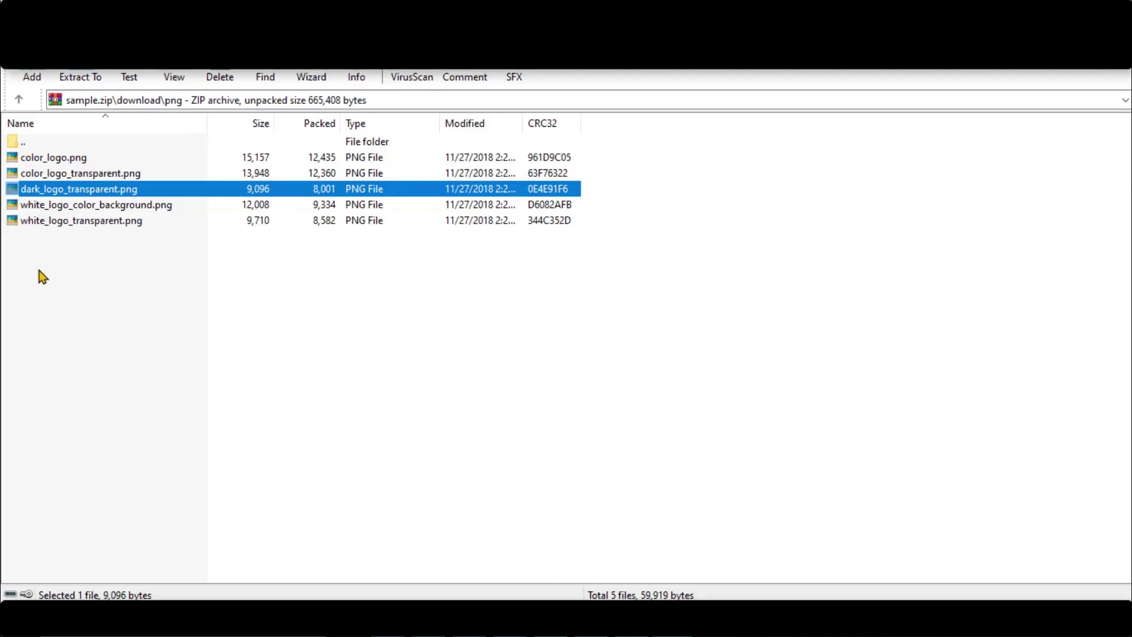
Browse the eps and svg folders and note the brandguide.pdf file
click(18, 98)
double_click(53, 157)
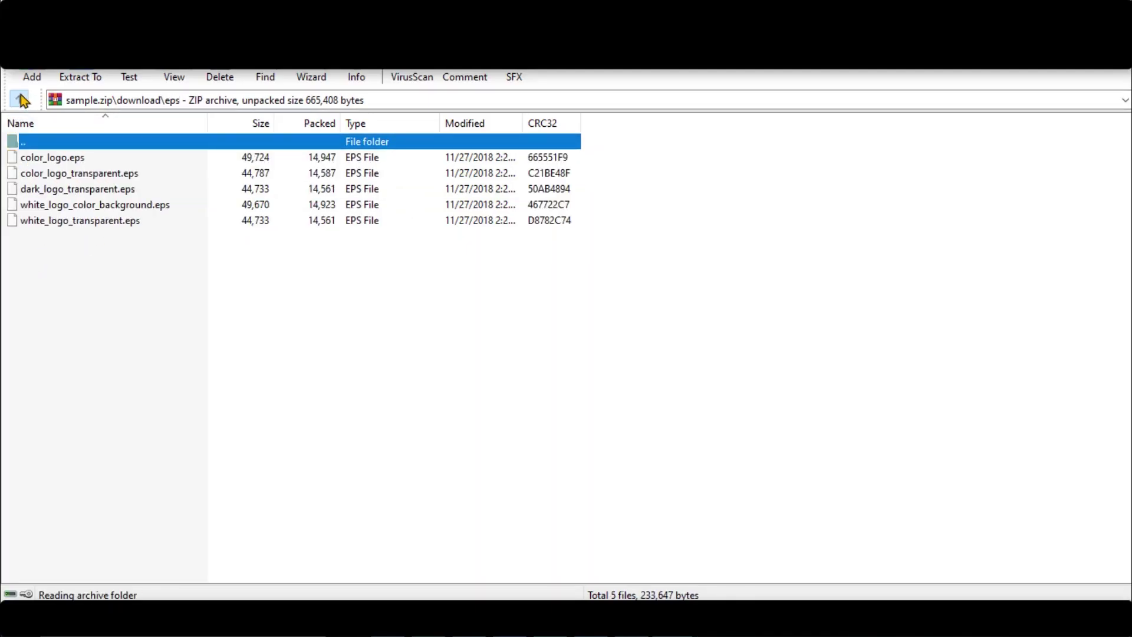
click(23, 99)
click(40, 220)
double_click(48, 207)
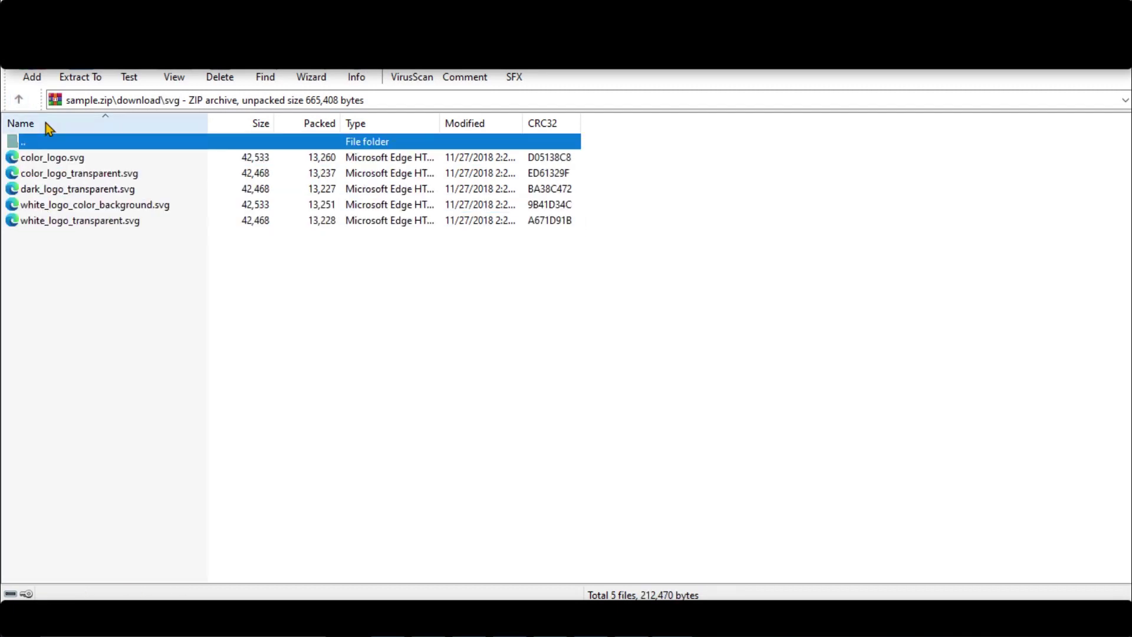
click(18, 99)
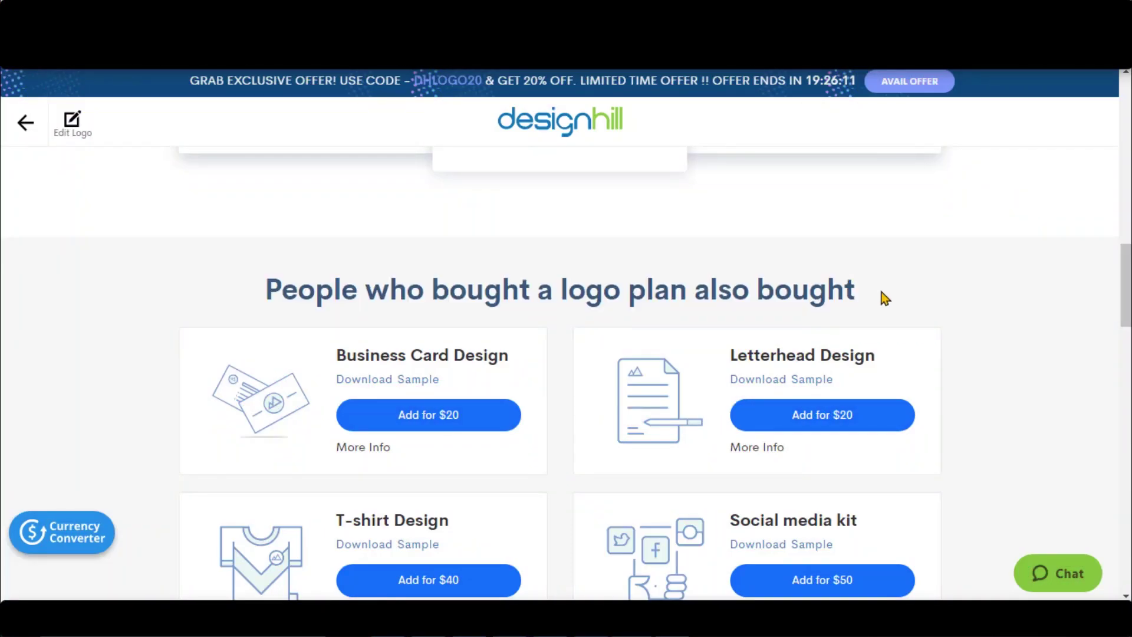
Scroll past the add-ons, keeping the digital business card on the Personal plan
scroll(341, 187, down, 3)
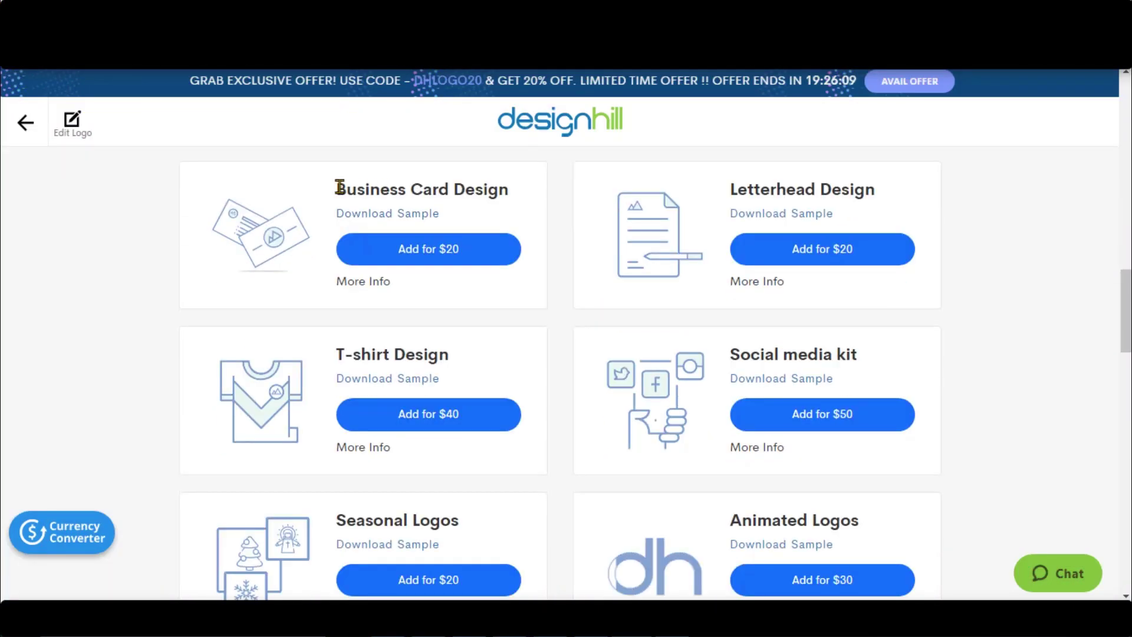
scroll(497, 172, down, 3)
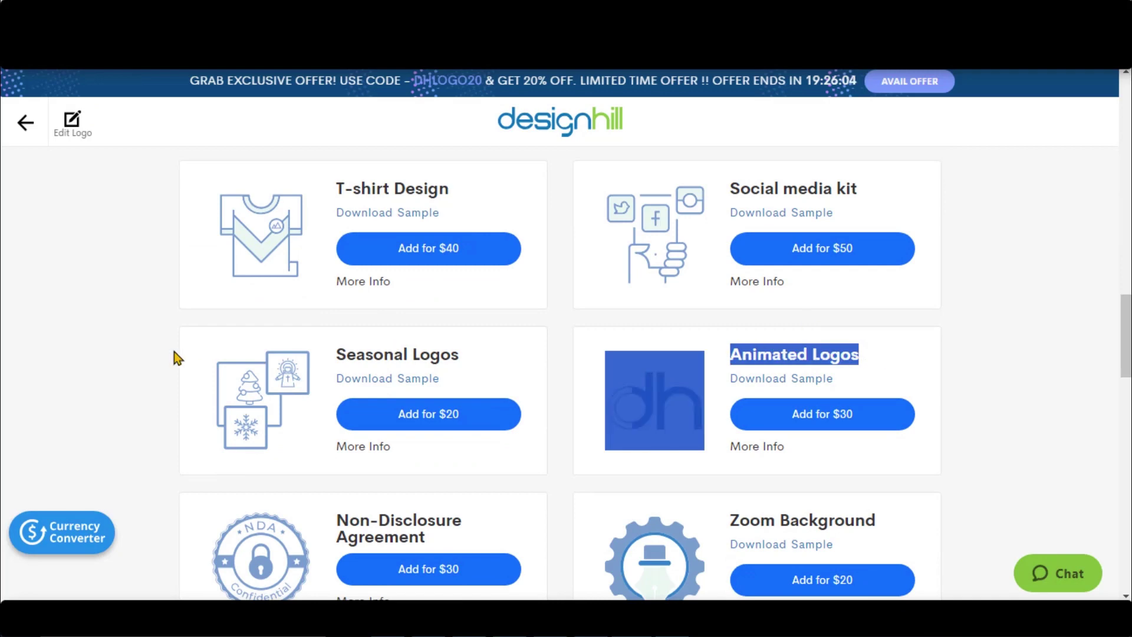
scroll(118, 341, down, 10)
click(608, 268)
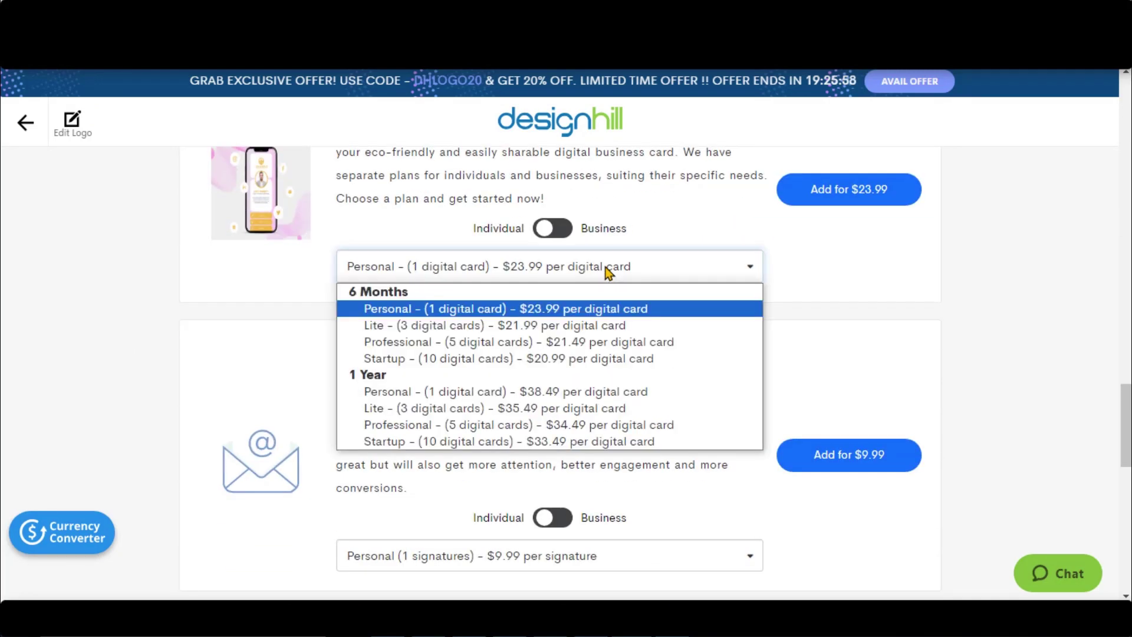
click(572, 268)
scroll(316, 322, down, 8)
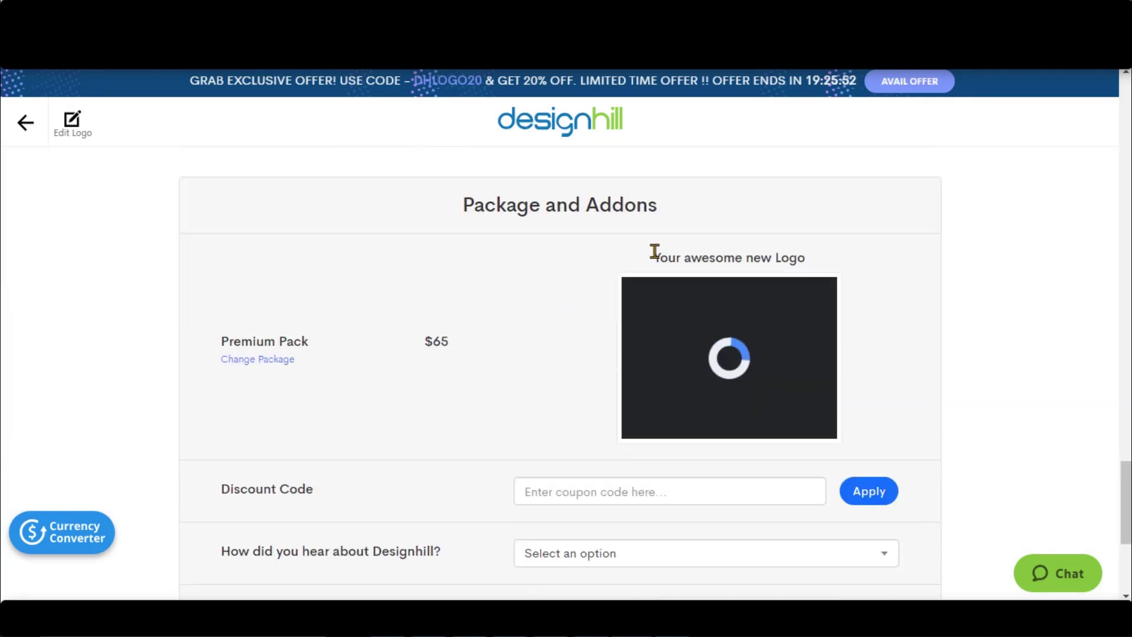
scroll(147, 329, down, 4)
scroll(404, 283, up, 3)
scroll(404, 283, down, 4)
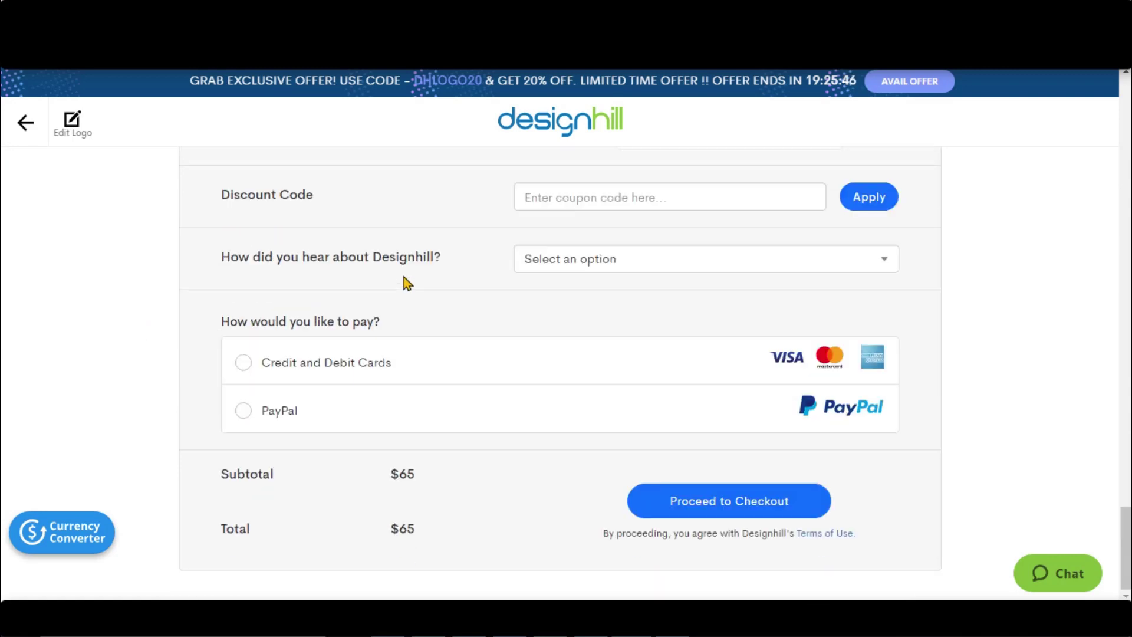
Enter discount code DHLOGO20 and apply it to the order
click(595, 198)
text(DHLOGO20)
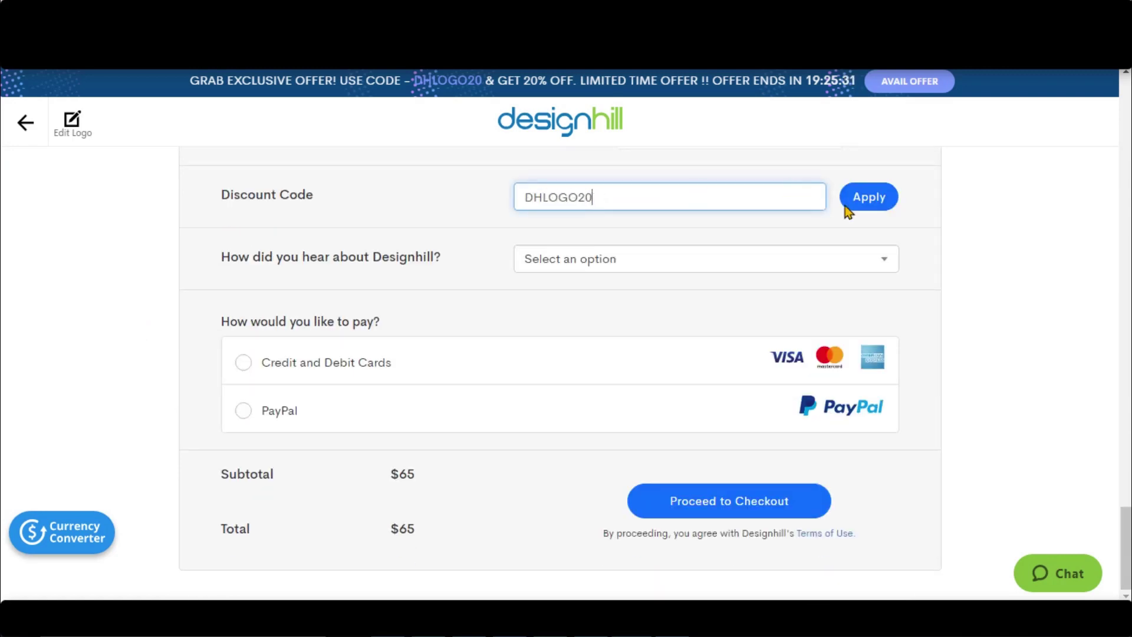
click(879, 199)
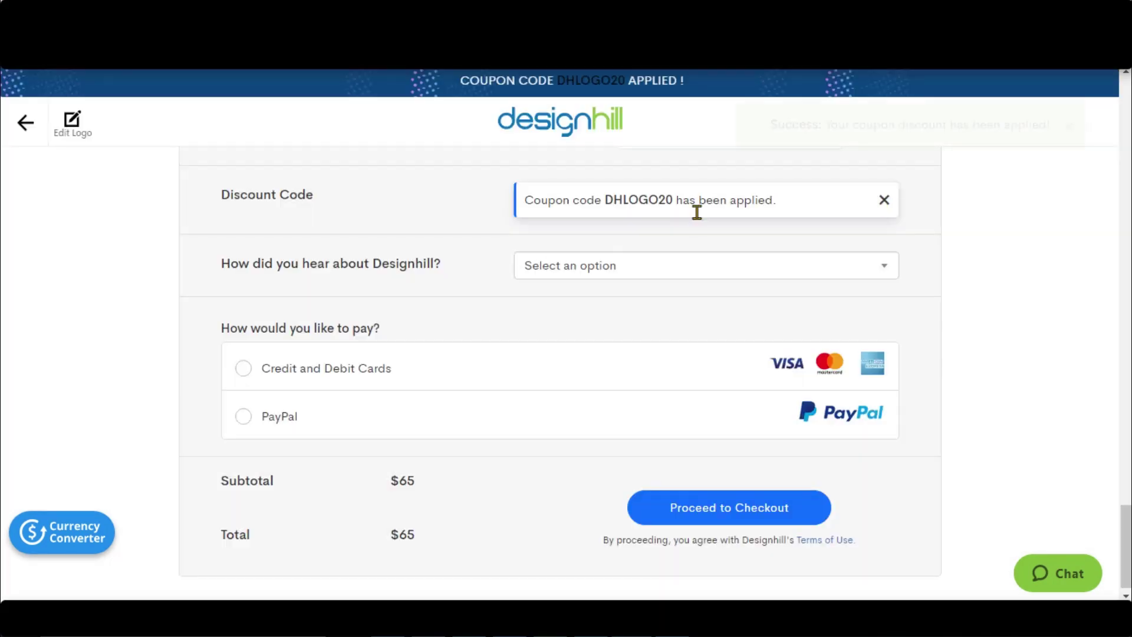